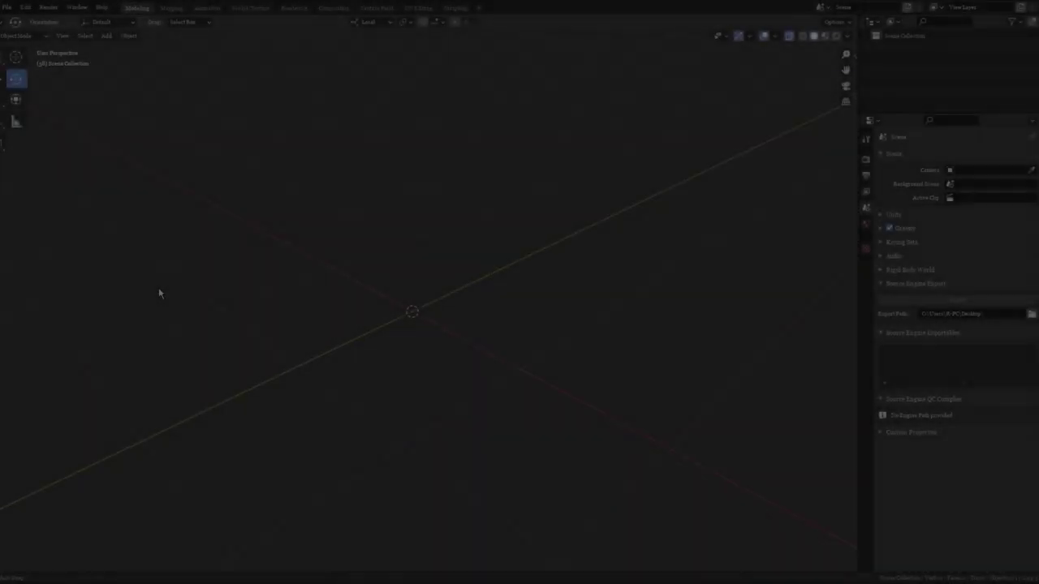
- Orbit the viewport and look over the Snap To and proportional falloff options
middle_drag(158, 287, 587, 309)
middle_drag(449, 319, 422, 261)
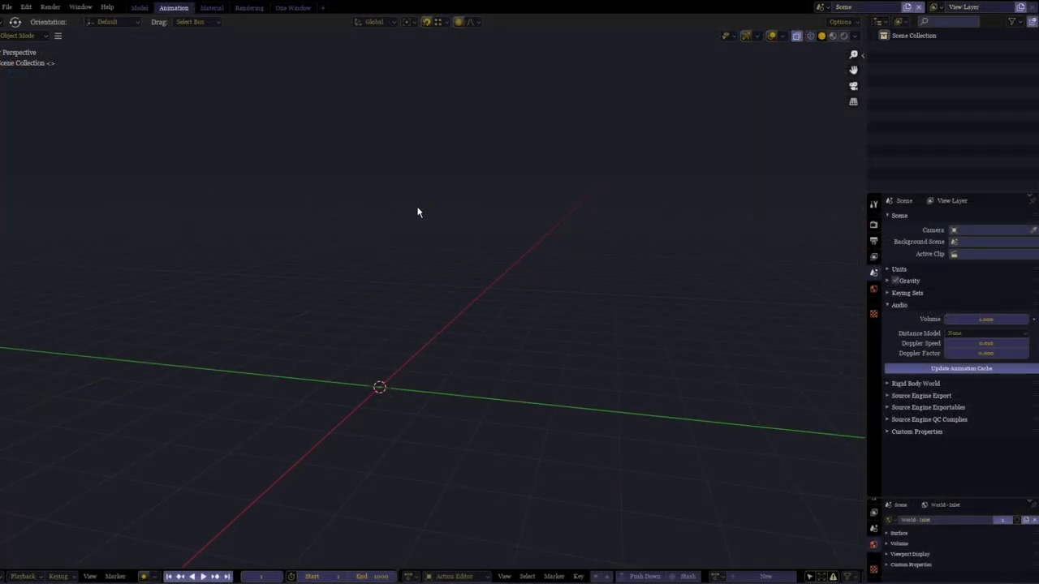
middle_drag(407, 214, 645, 223)
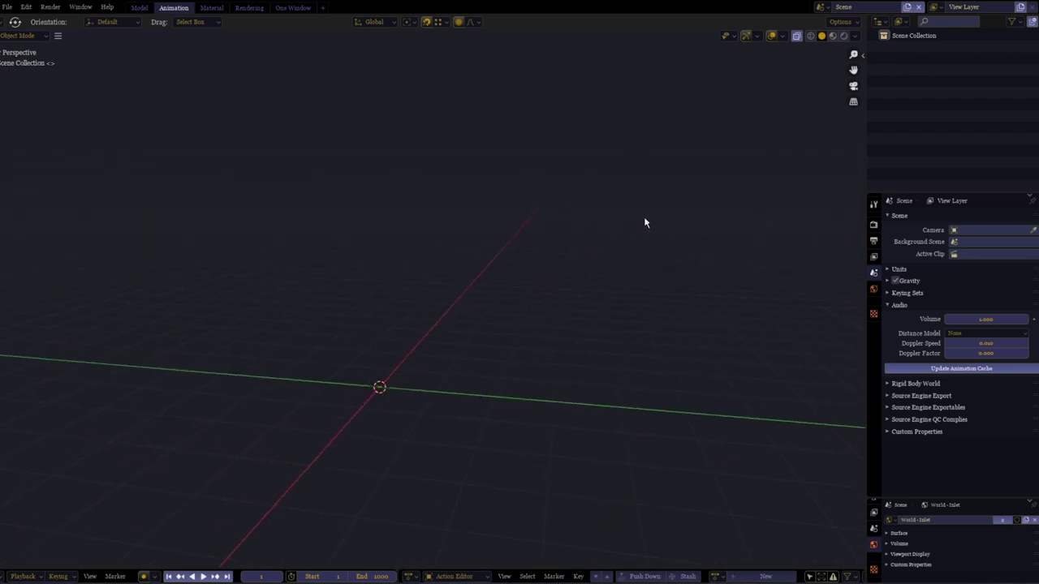
click(447, 22)
click(471, 22)
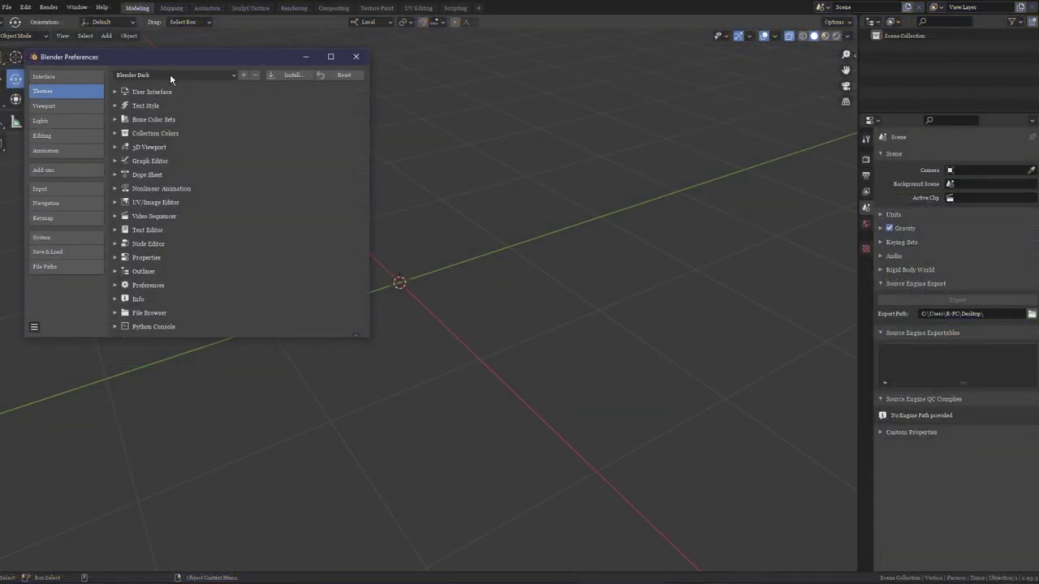
- Apply the Blender Light, then Deep Grey, then XSI theme presets
drag(173, 57, 182, 84)
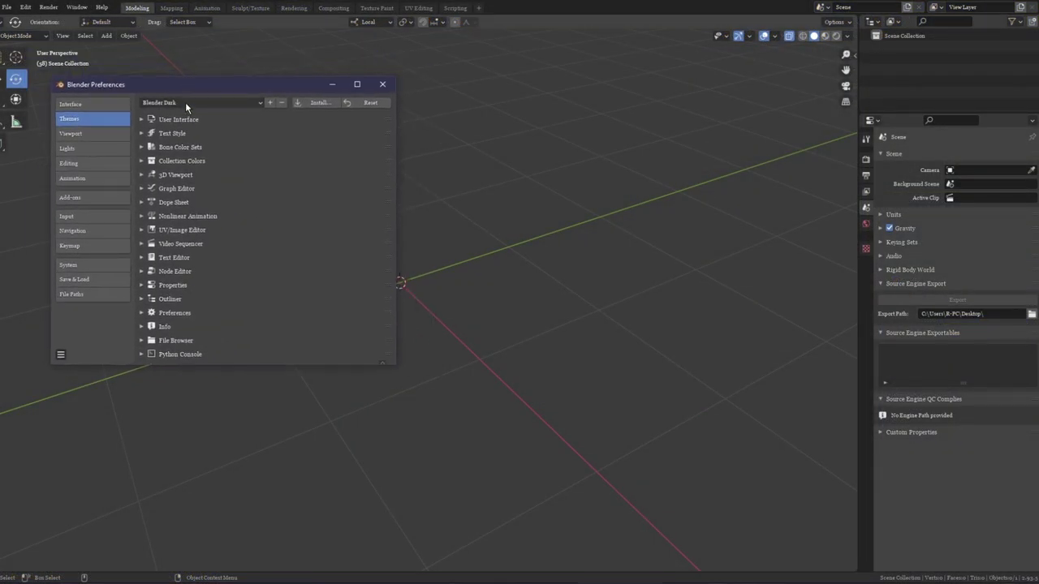
click(185, 103)
click(183, 126)
click(187, 103)
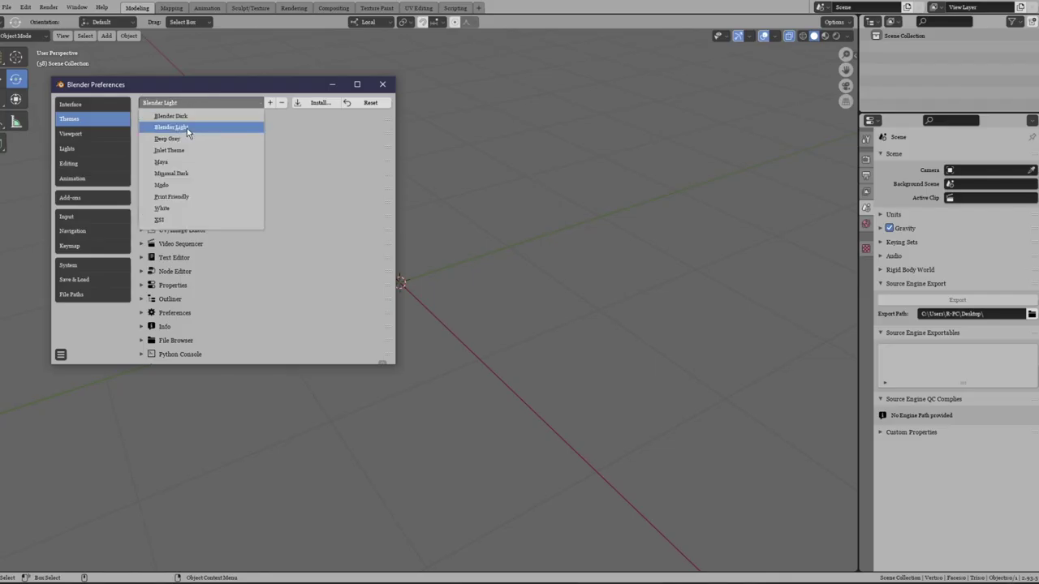
click(185, 136)
click(192, 103)
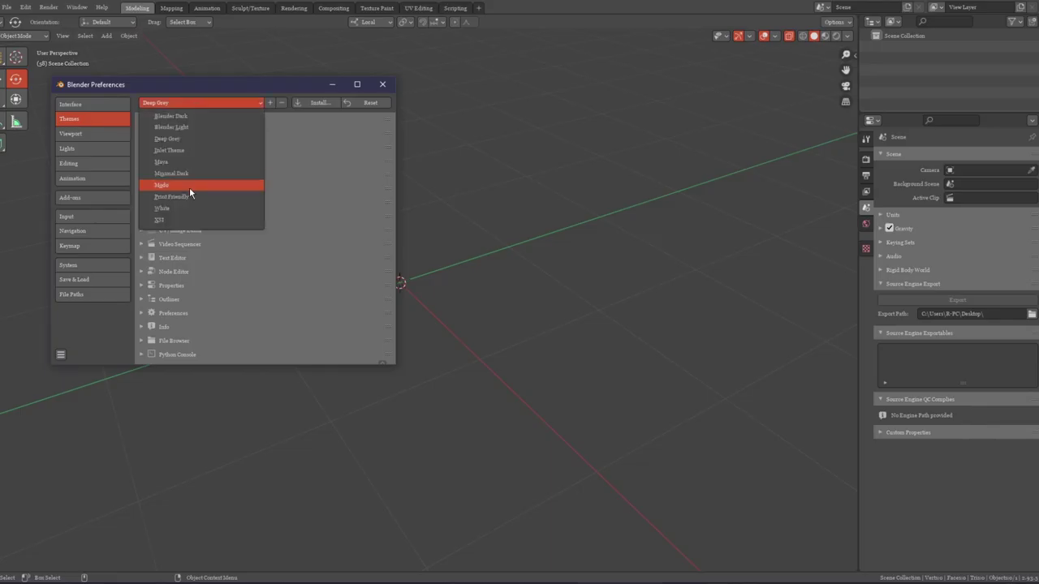
click(181, 217)
- Apply the White, then Print Friendly, and finally Minimal Dark theme presets
click(194, 106)
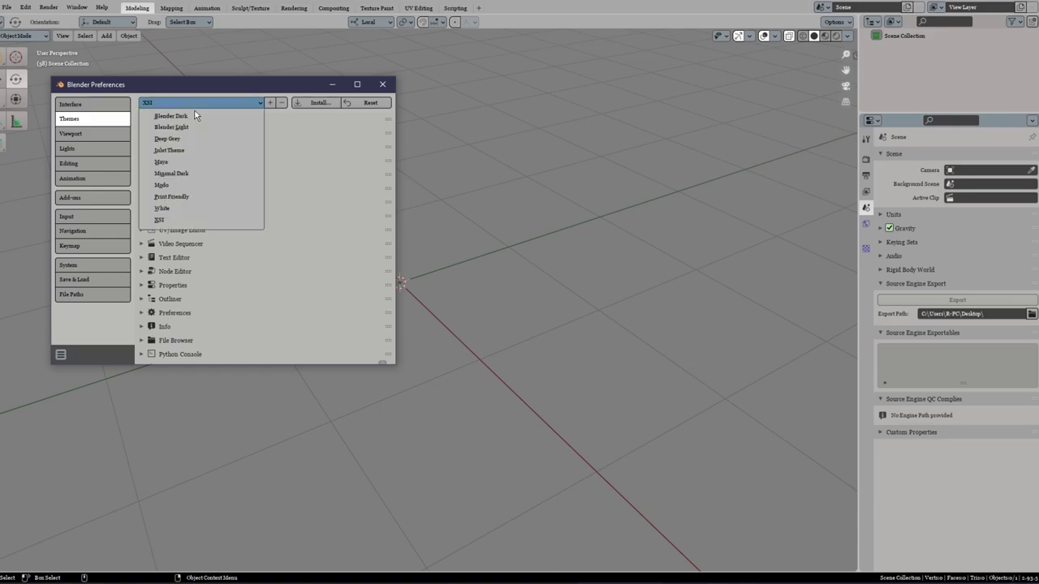
click(185, 207)
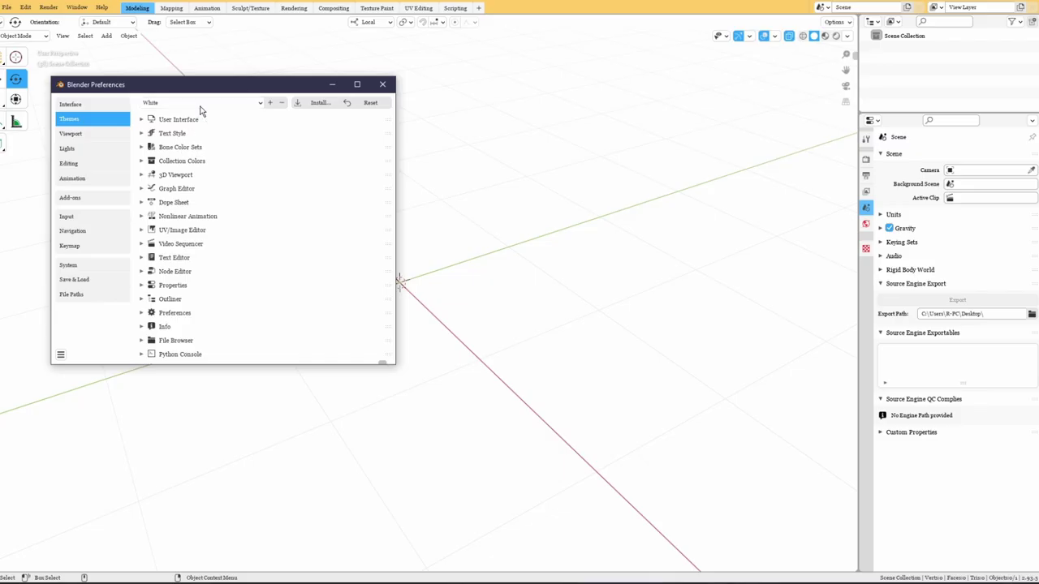
click(201, 108)
click(187, 199)
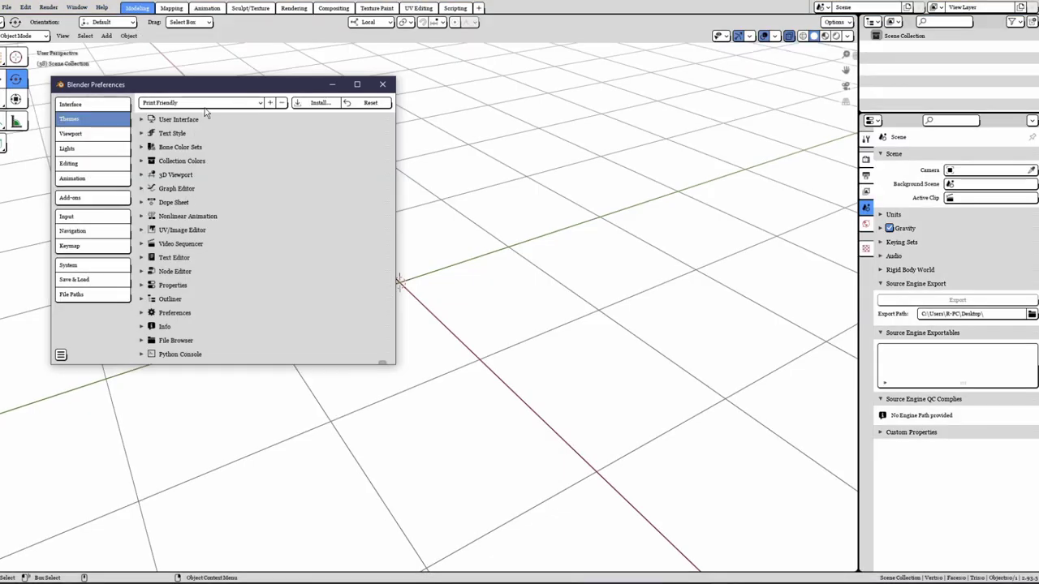
click(206, 103)
click(209, 173)
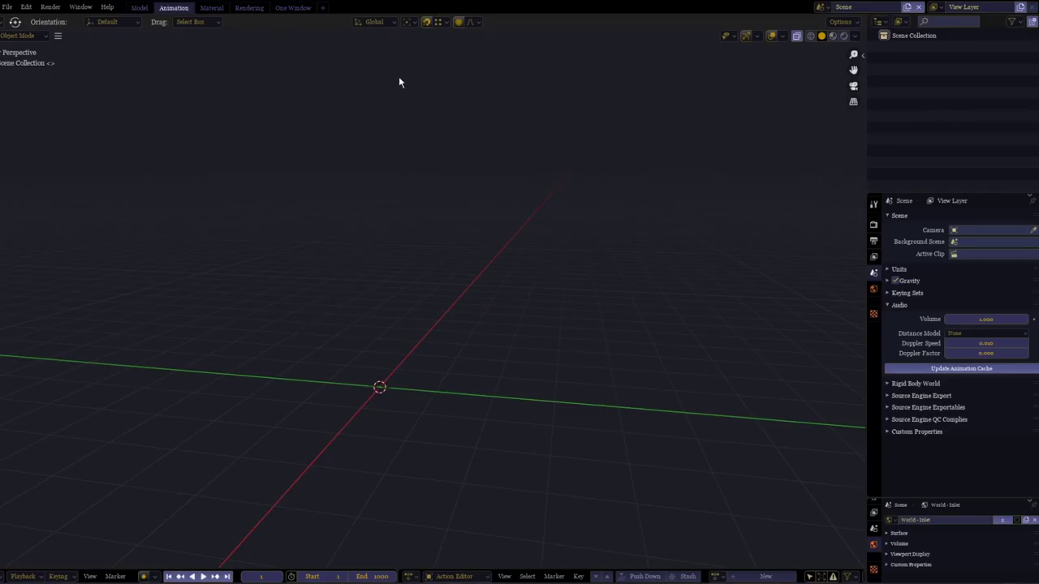
- Turn snapping off and enable proportional editing
click(426, 23)
click(438, 22)
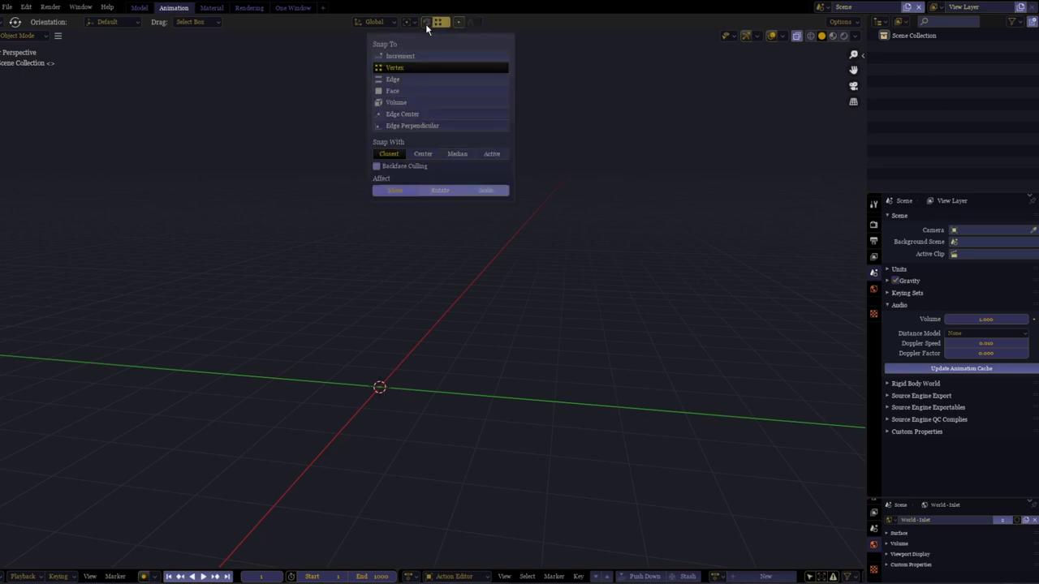
click(458, 22)
click(438, 22)
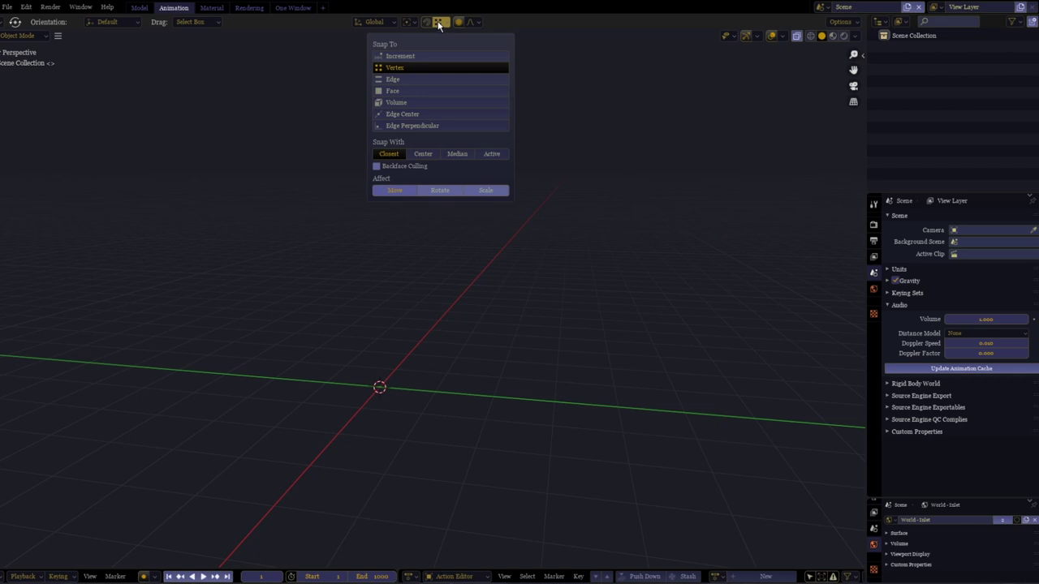
- Set Snap To to Vertex after trying Edge and Volume, re-enable snapping, and open the Add menu
click(425, 78)
click(418, 102)
click(413, 79)
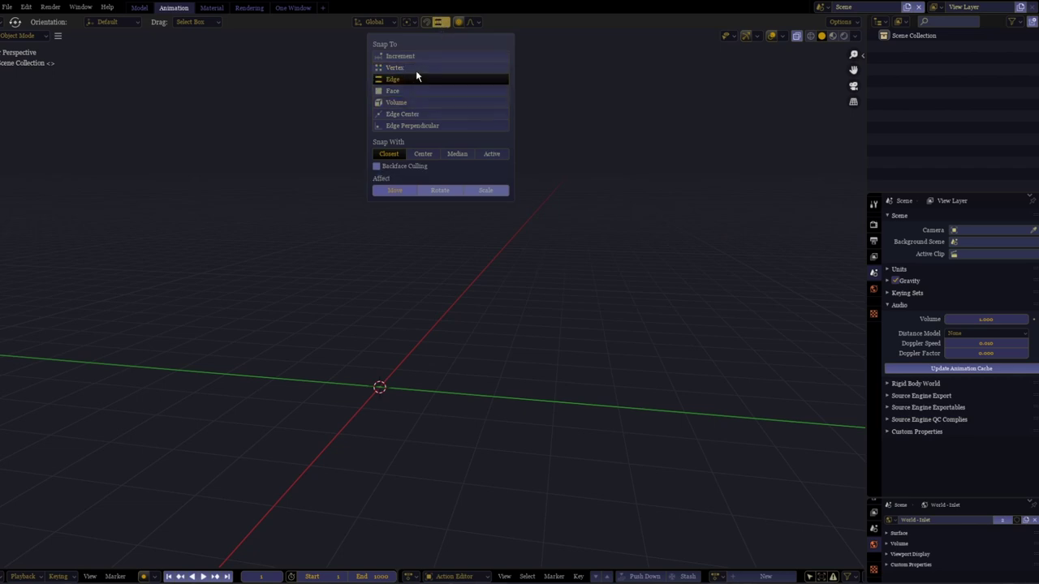
click(416, 68)
key(shift+Tab)
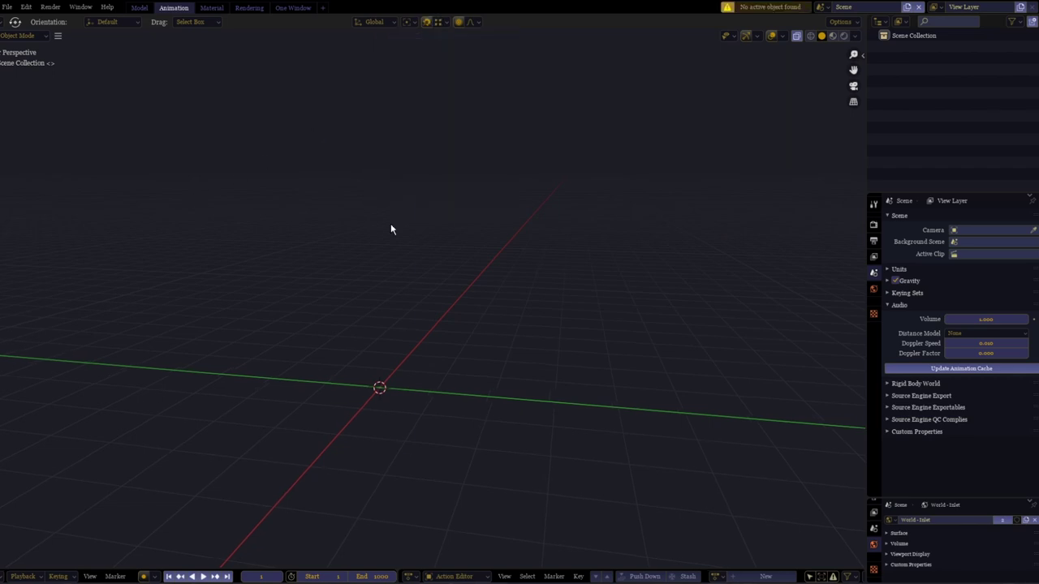
key(shift+a)
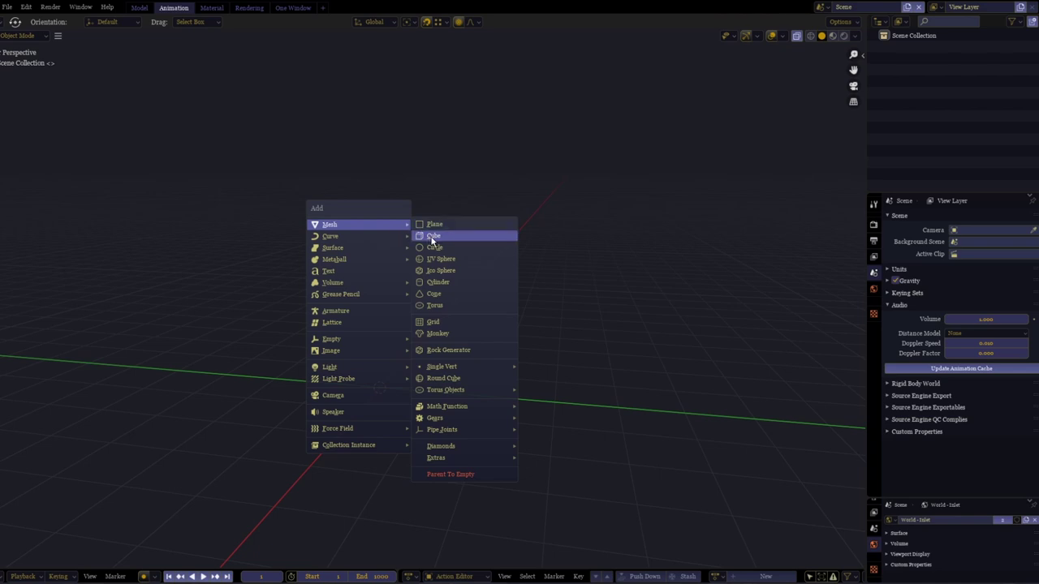
- Add a cube and browse its Modifier, Particle, Constraint and Material property tabs
click(431, 236)
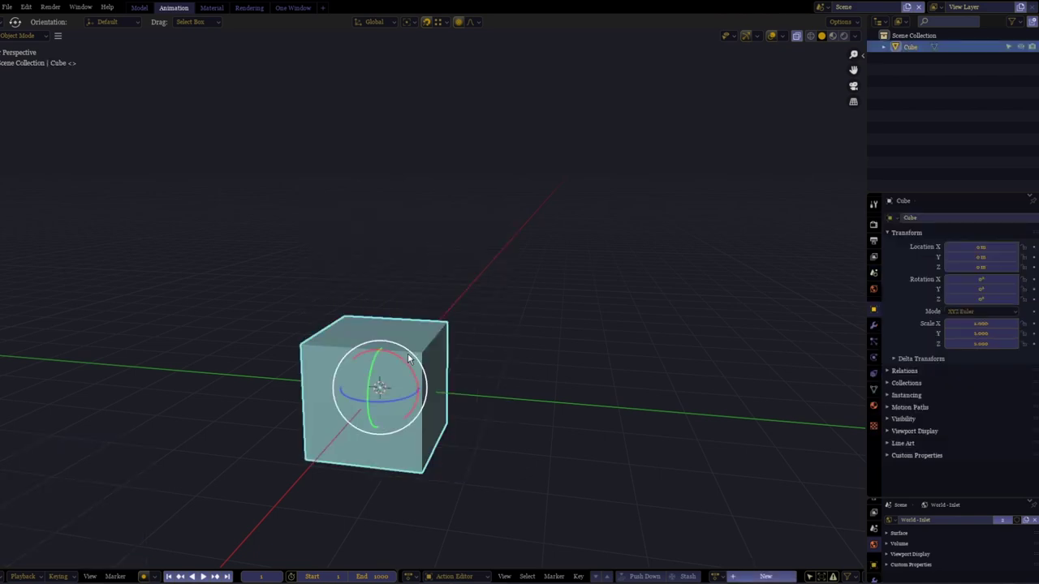
key(ctrl+Tab)
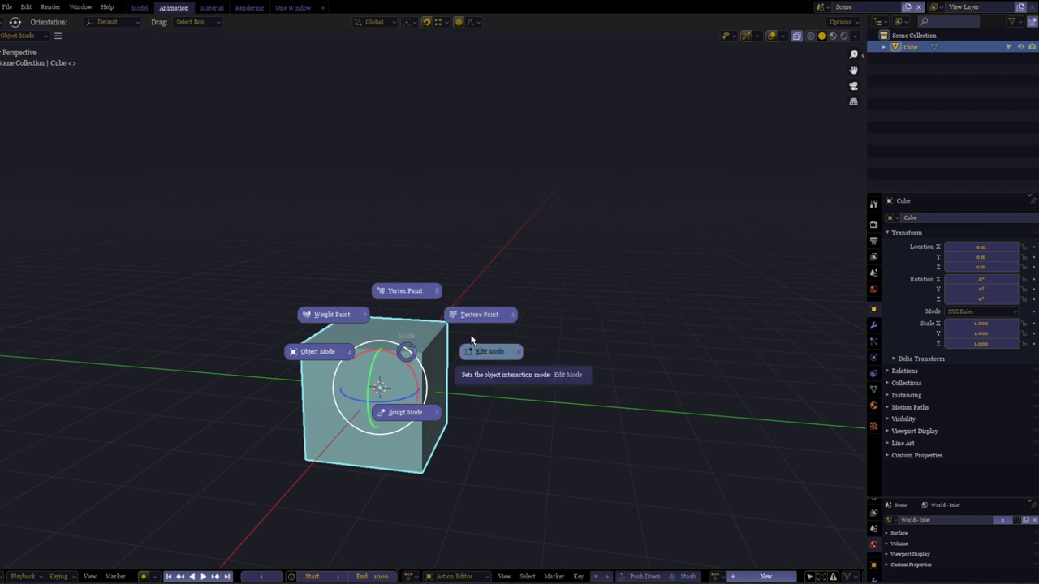
click(873, 325)
click(873, 341)
click(873, 374)
click(873, 404)
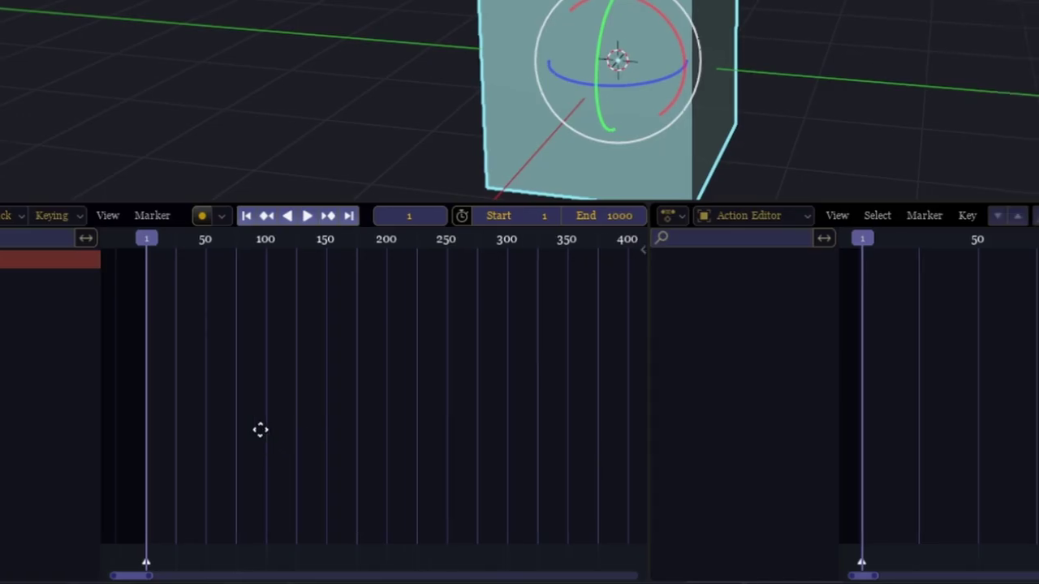
ctrl+middle_drag(260, 430, 106, 430)
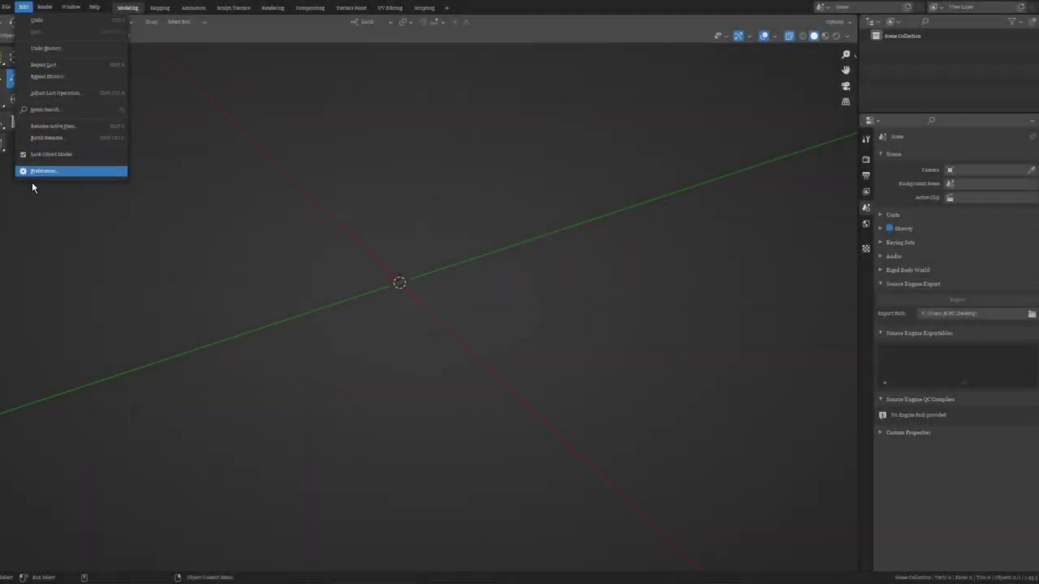
- Apply the Blender Dark theme preset in Preferences and close the window
click(32, 176)
click(124, 42)
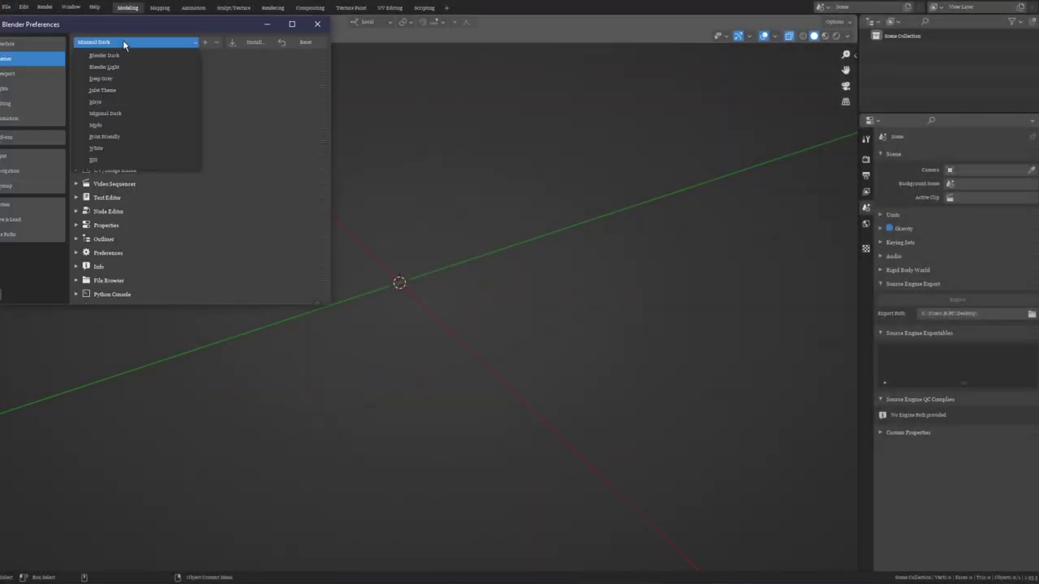
click(125, 55)
click(317, 24)
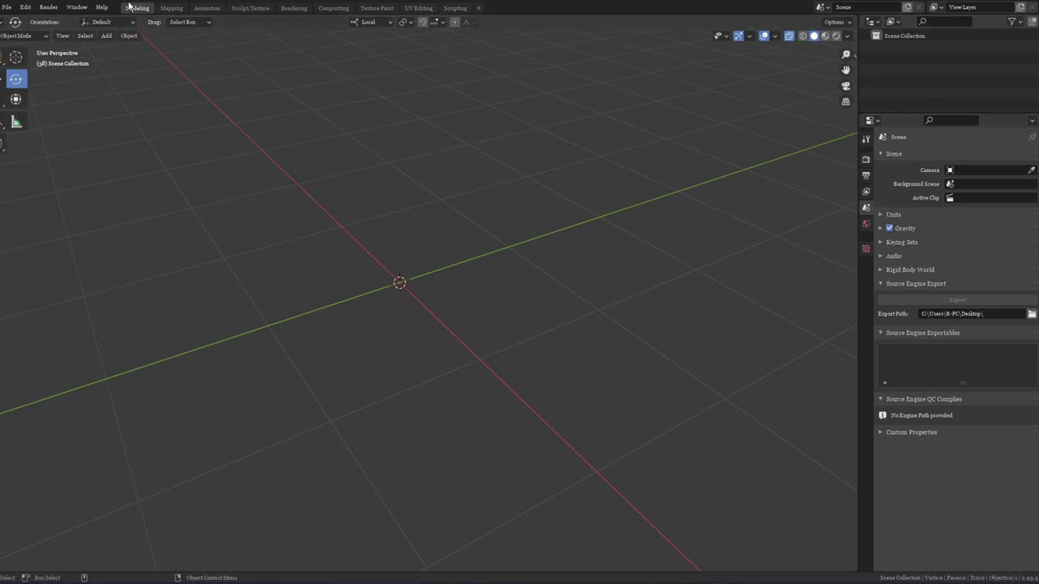
- Visit the Mapping, Sculpt/Texture, Rendering, Compositing, Texture Paint, UV Editing and Scripting workspaces, ending in Animation
click(171, 8)
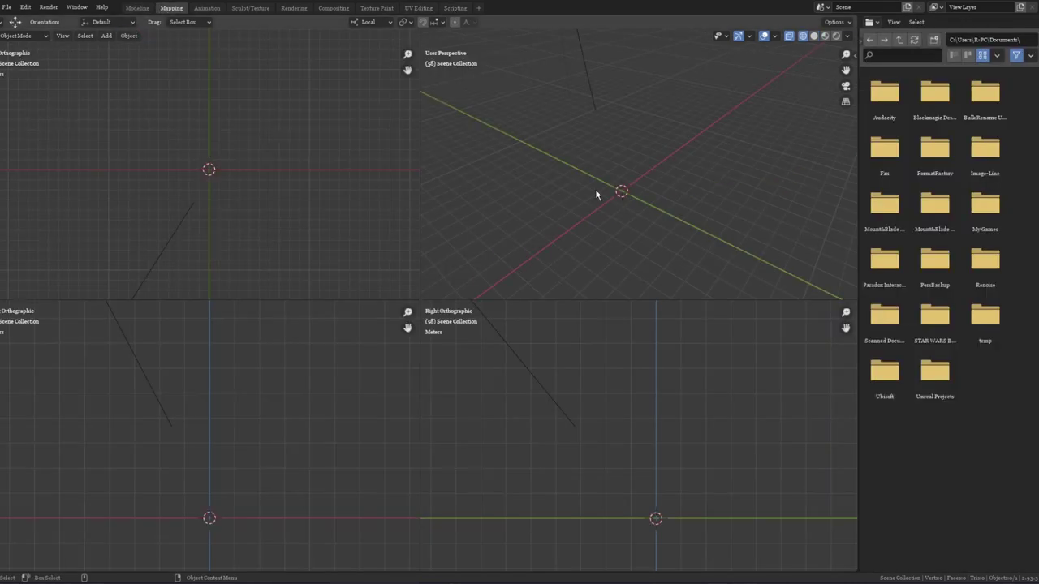
click(206, 8)
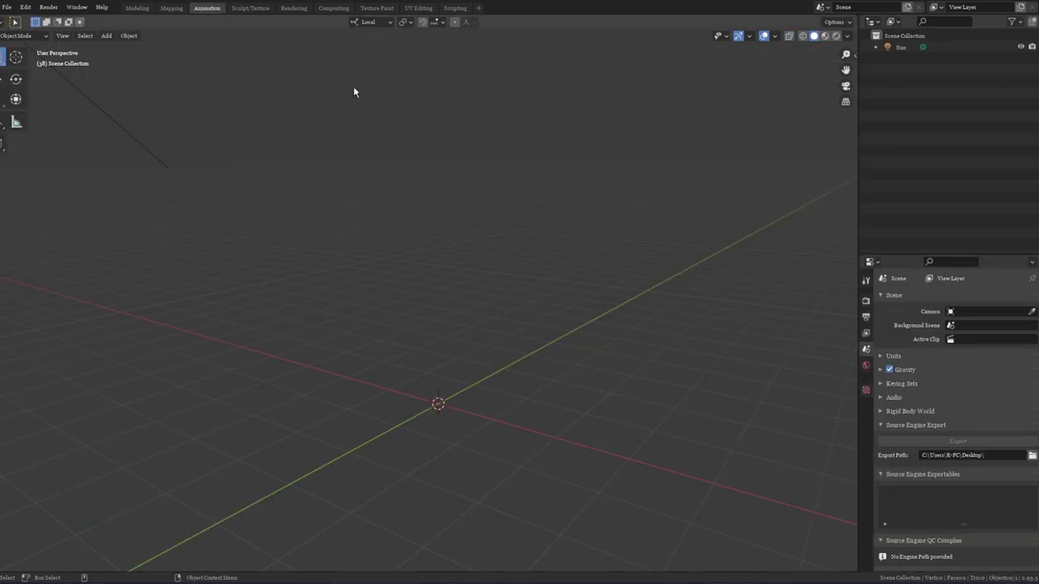
click(250, 8)
click(294, 8)
click(334, 8)
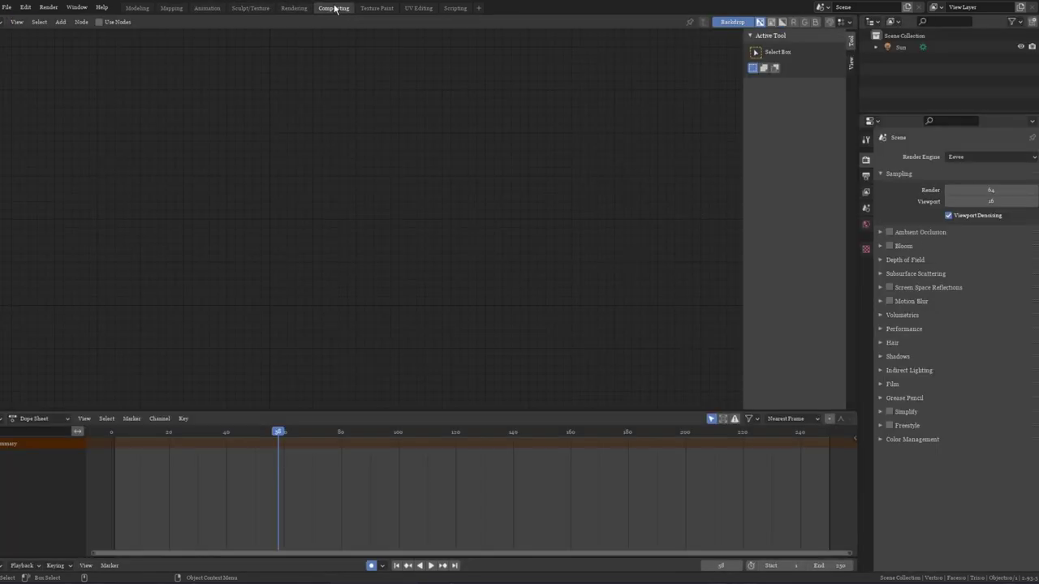
click(376, 8)
click(417, 8)
click(455, 8)
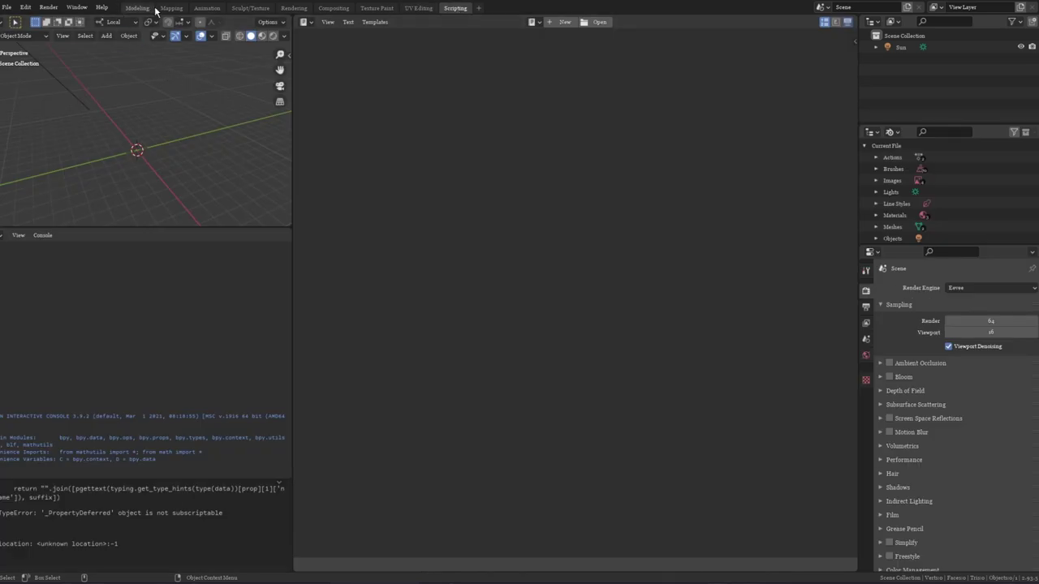
click(207, 8)
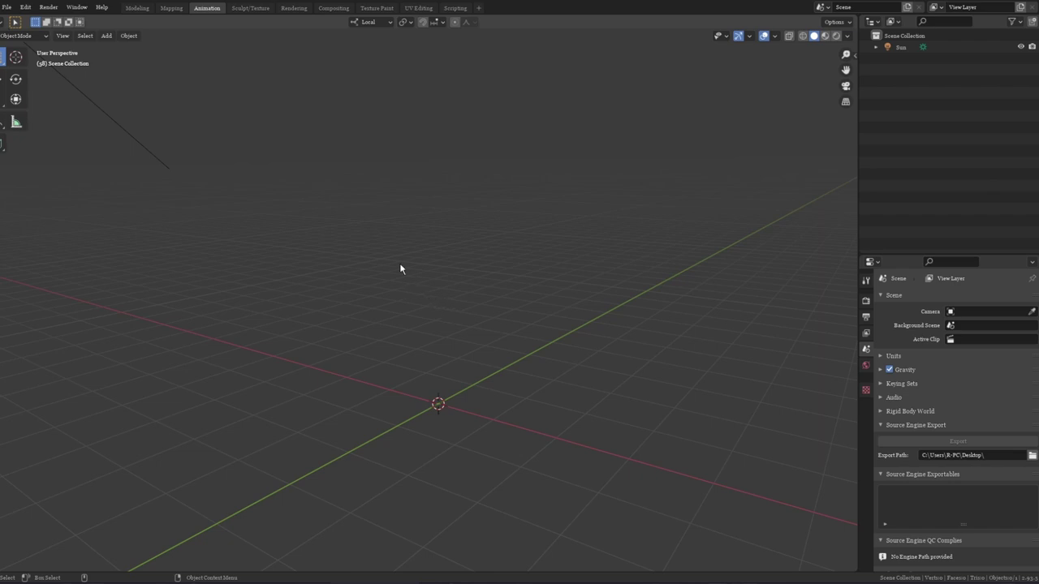
- Preview the Modeling, Mapping and One Window workspaces, then return to Animation and browse the selection tools
click(138, 8)
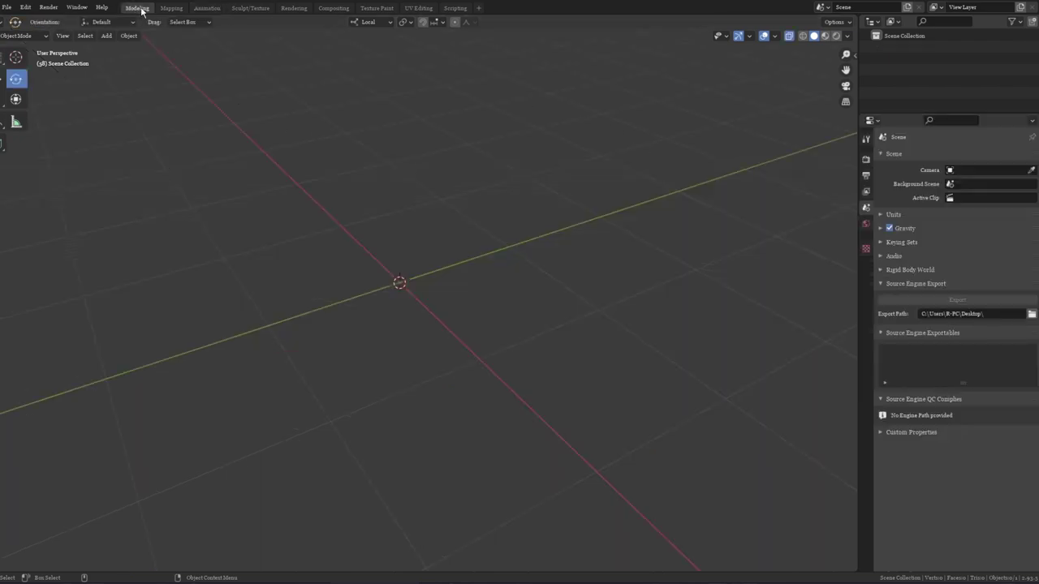
click(171, 8)
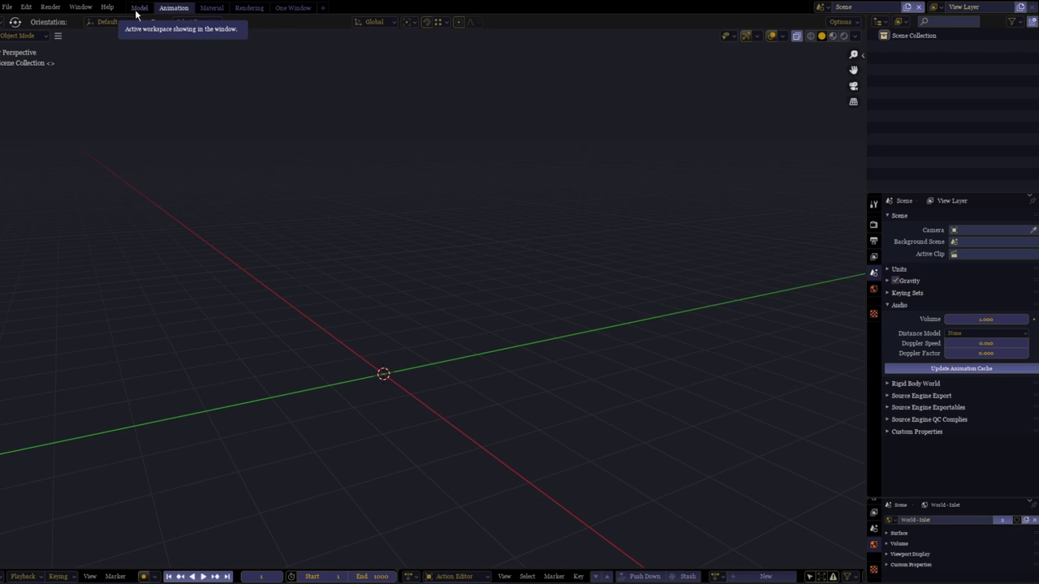
click(290, 8)
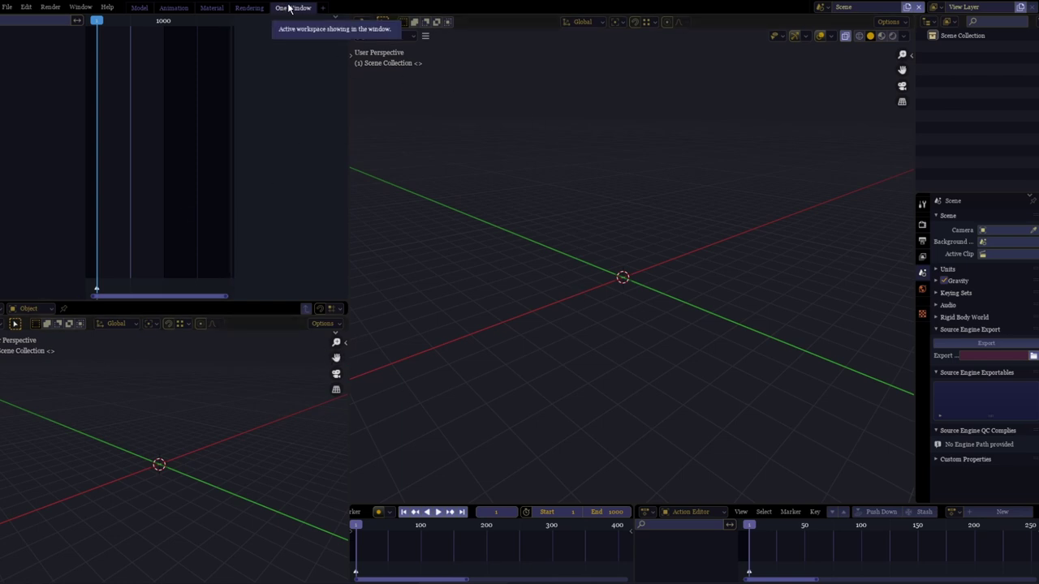
click(173, 7)
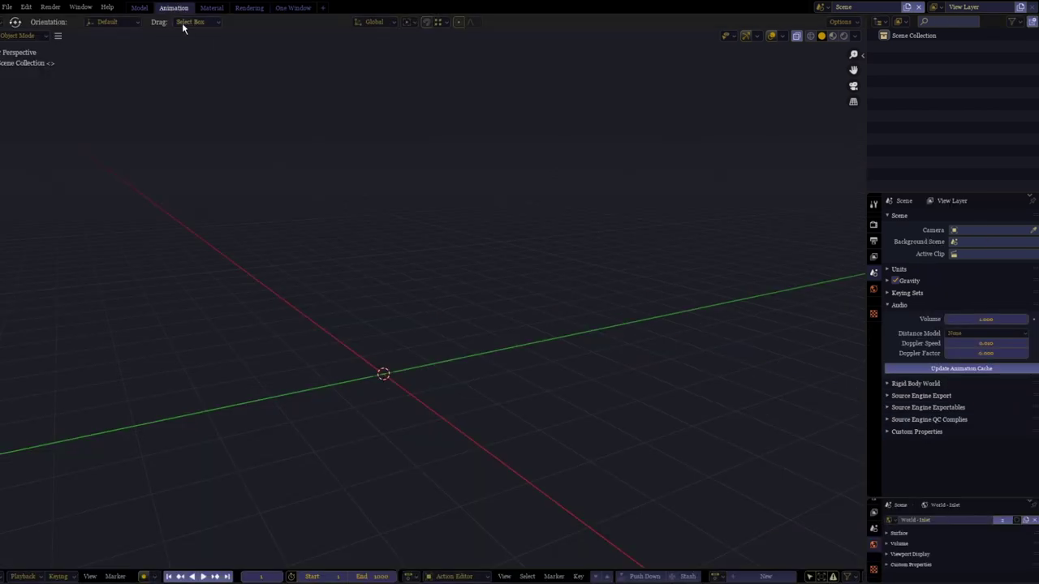
click(182, 23)
scroll(181, 213, down, 1)
- Add a camera, look through it, and pull it back and up to frame the grid
key(shift+a)
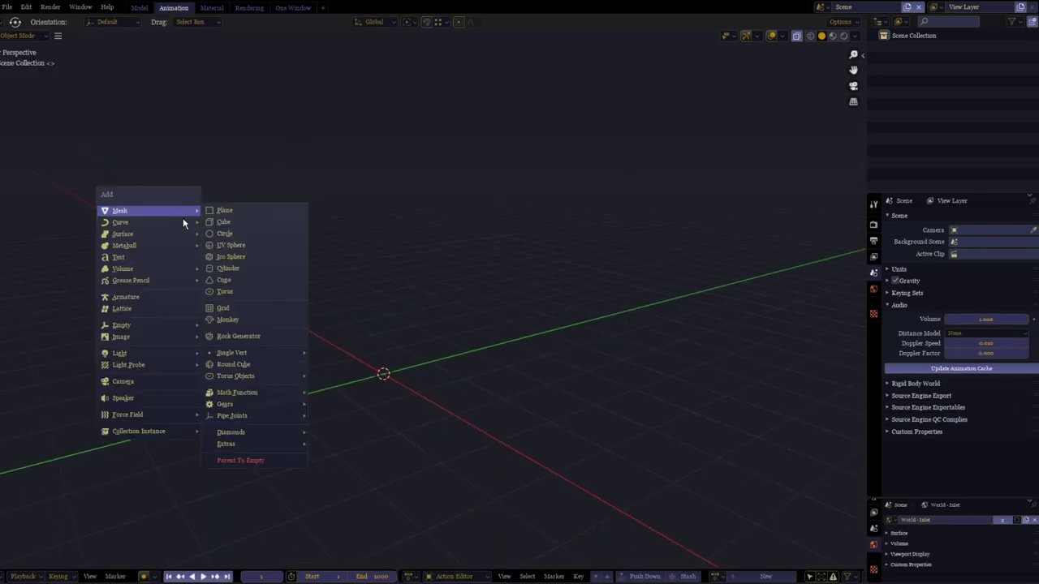
key(shift+a)
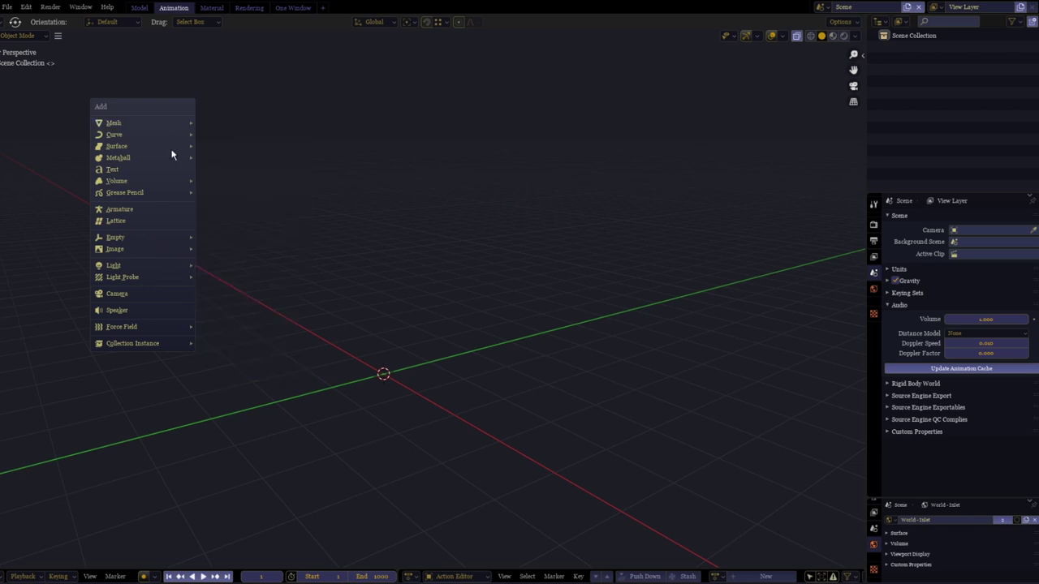
click(125, 294)
key(KP_0)
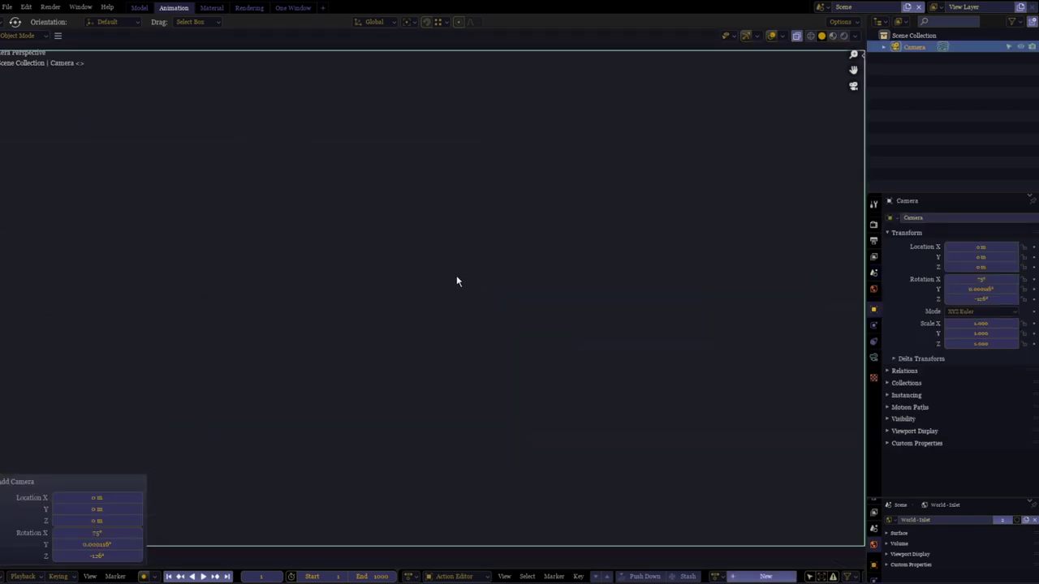
middle_drag(456, 281, 317, 251)
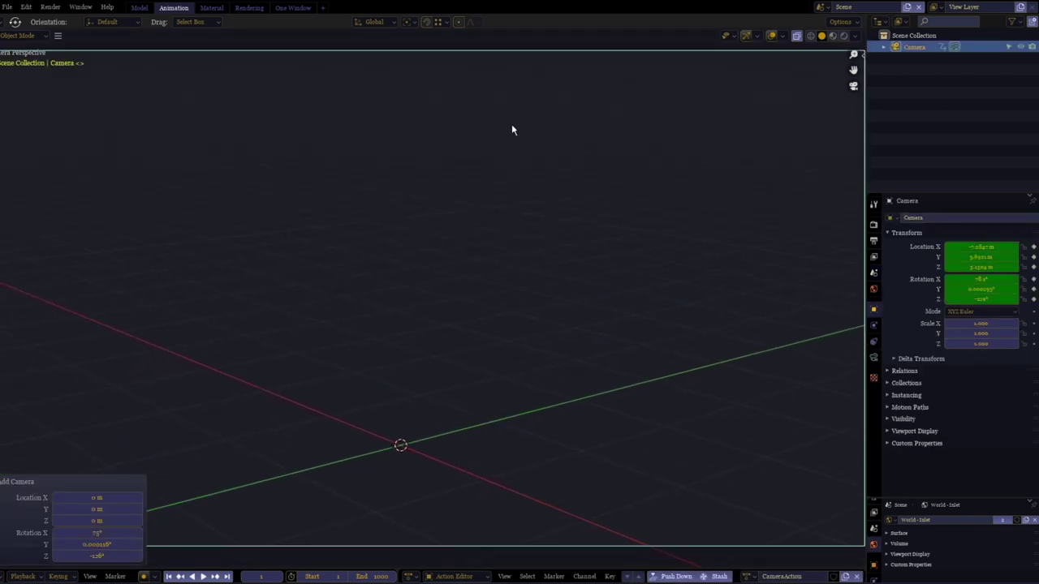
click(159, 278)
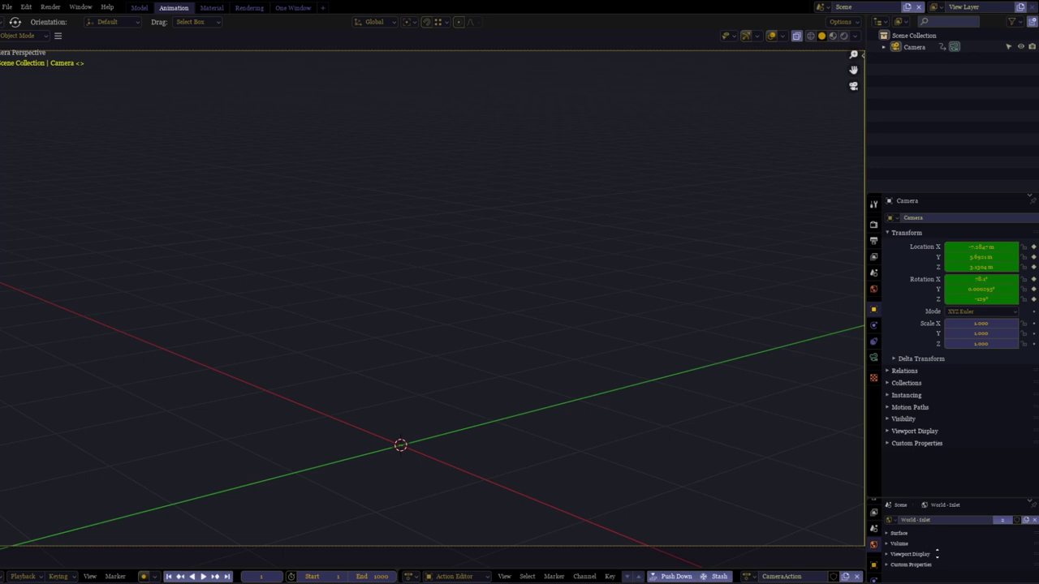
- Inspect the camera's Lens settings and Object transform properties
scroll(873, 560, down, 2)
click(873, 549)
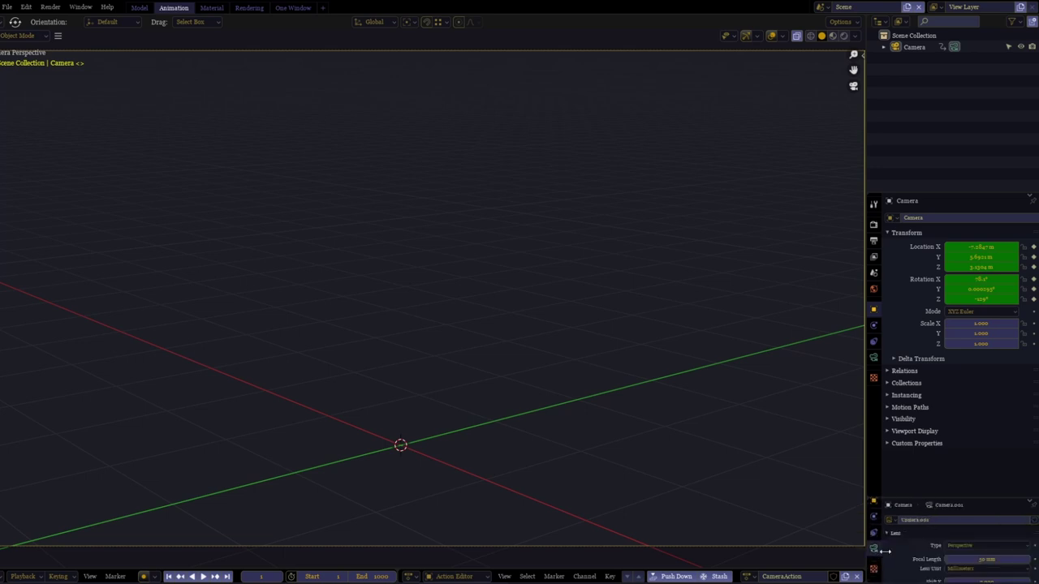
scroll(905, 519, down, 3)
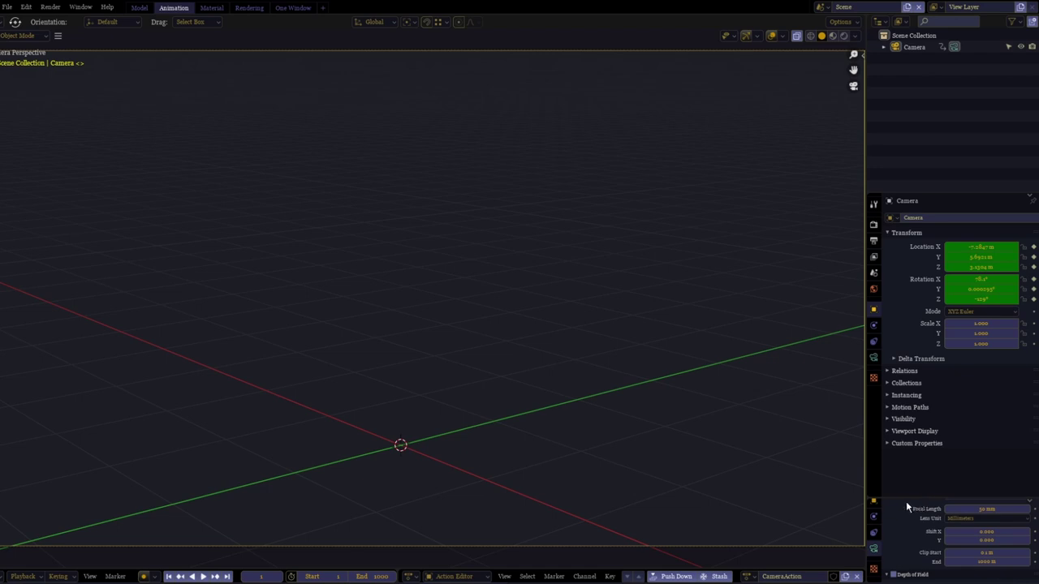
click(874, 327)
click(873, 309)
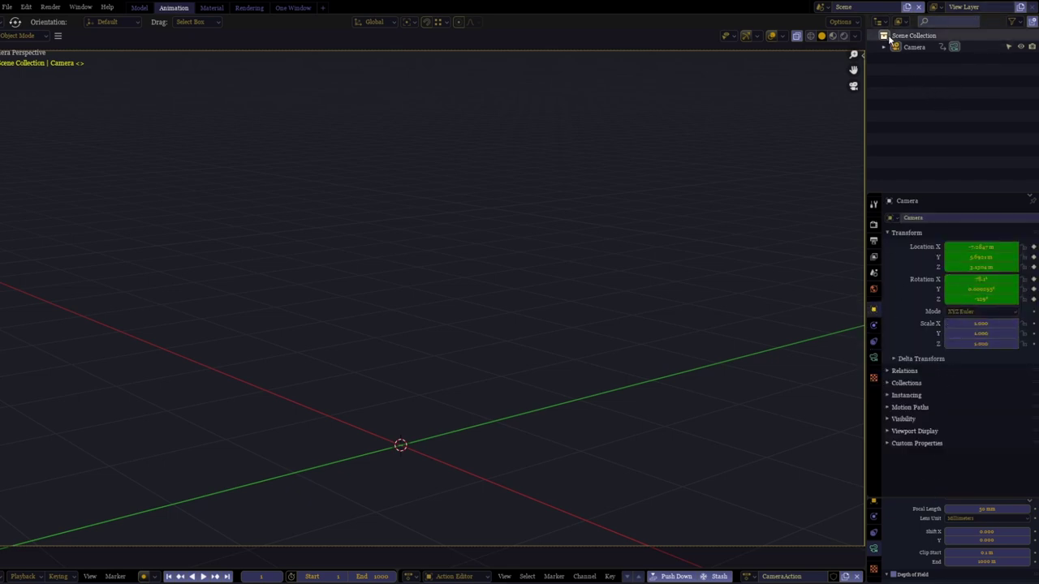
drag(971, 173, 910, 88)
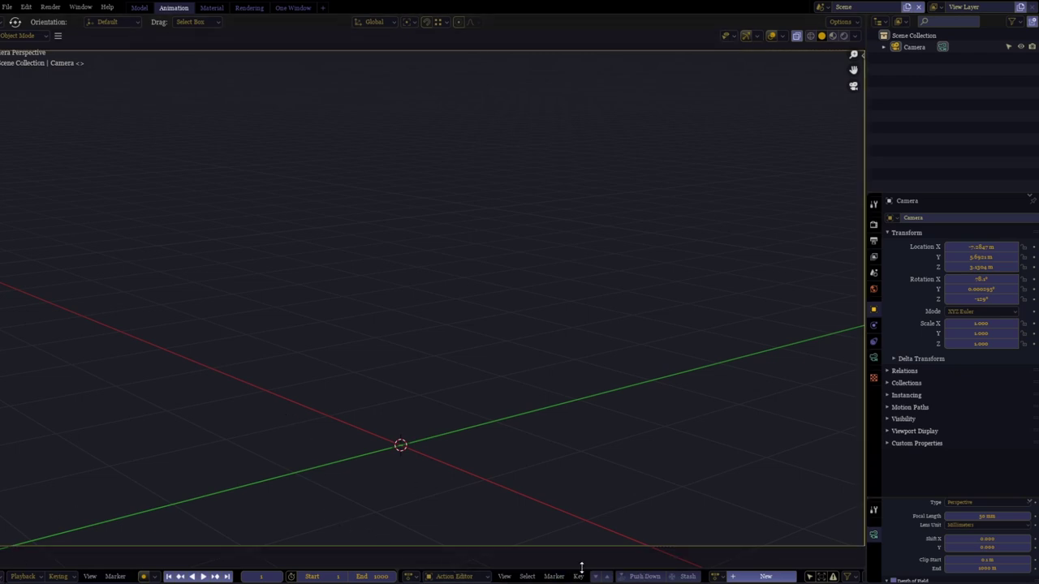
- Create and unlink a camera action, scrub to frame 343, and enable Auto Keying
drag(582, 546, 622, 213)
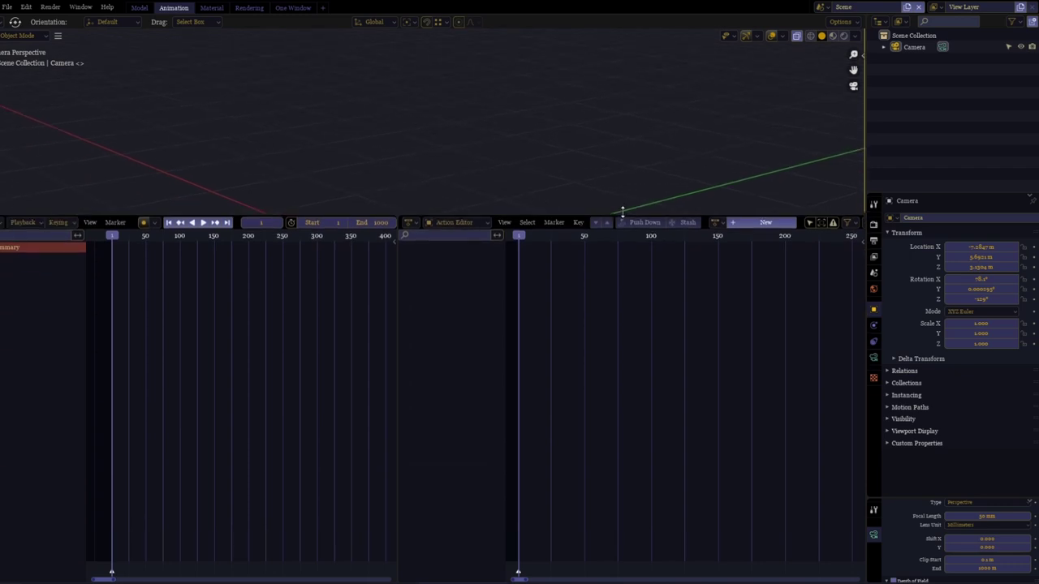
drag(623, 211, 609, 568)
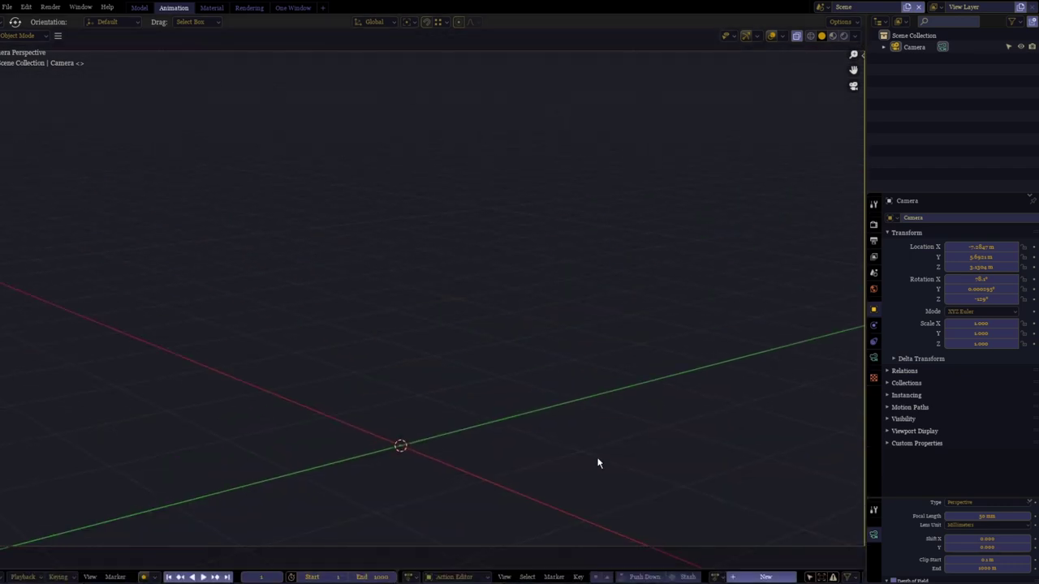
click(765, 577)
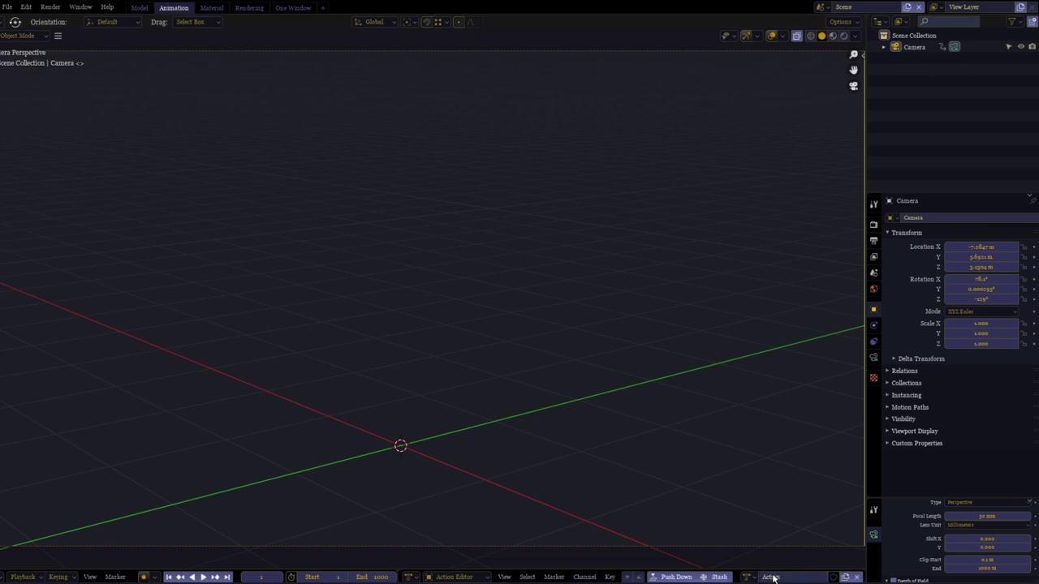
click(859, 576)
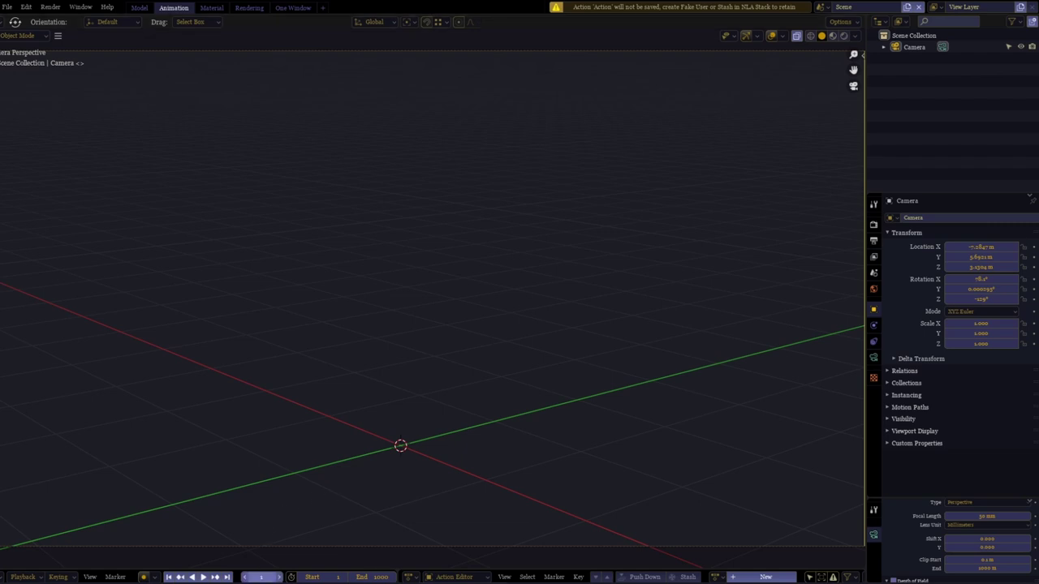
mouse_move(261, 577)
mouse_down()
mouse_move(357, 577)
mouse_move(253, 578)
mouse_up()
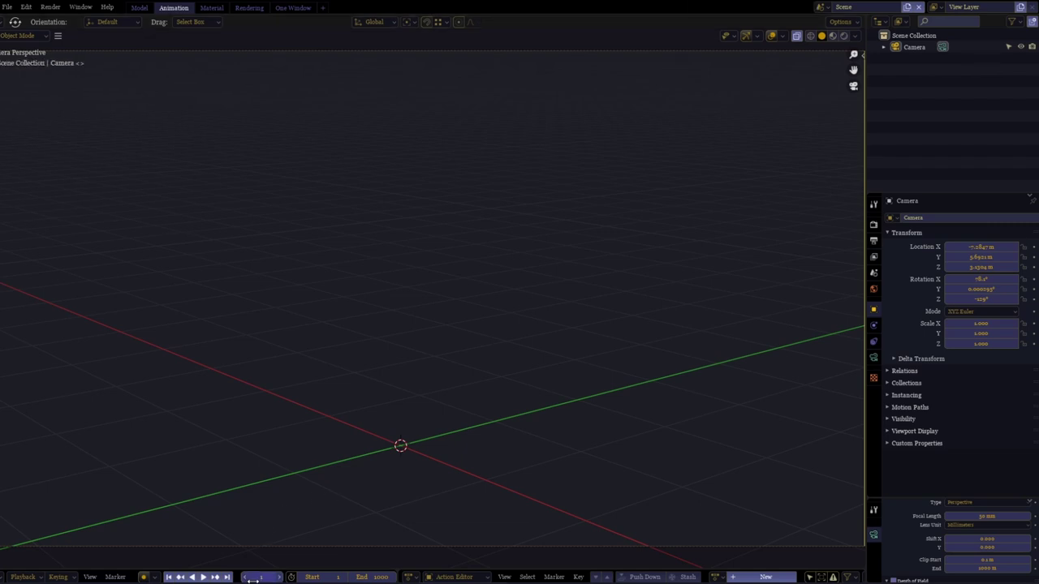
click(144, 577)
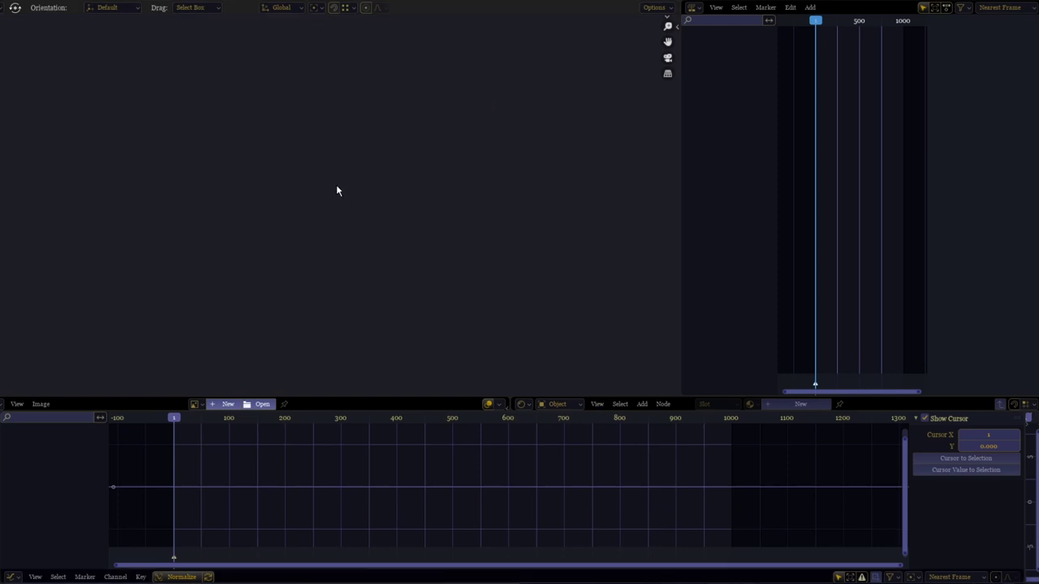
- Add Camera.001 at the 3D cursor, trackball-rotate it to a tilt, and orbit around both cameras
key(Home)
key(shift+a)
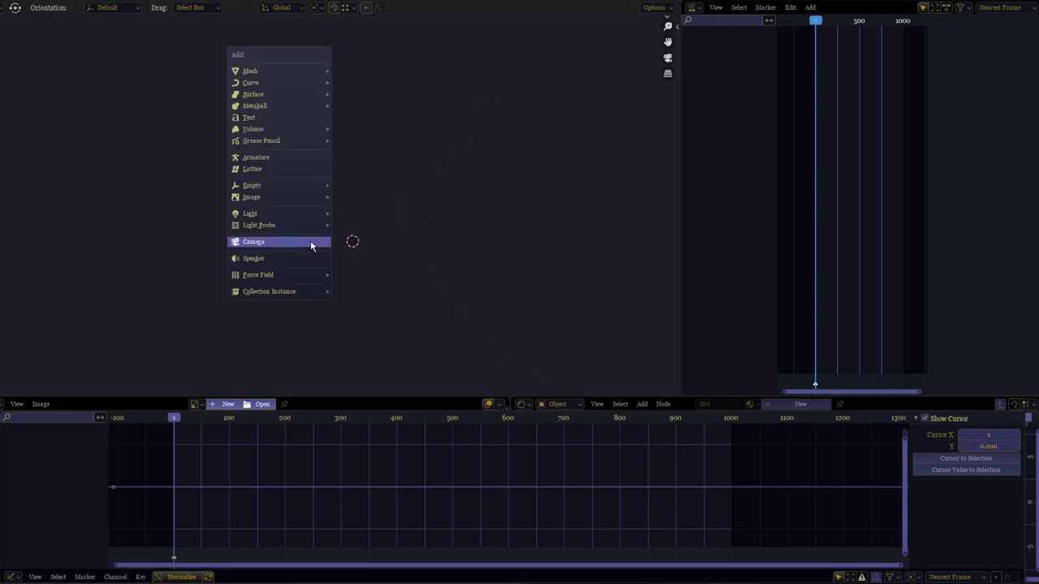
click(310, 240)
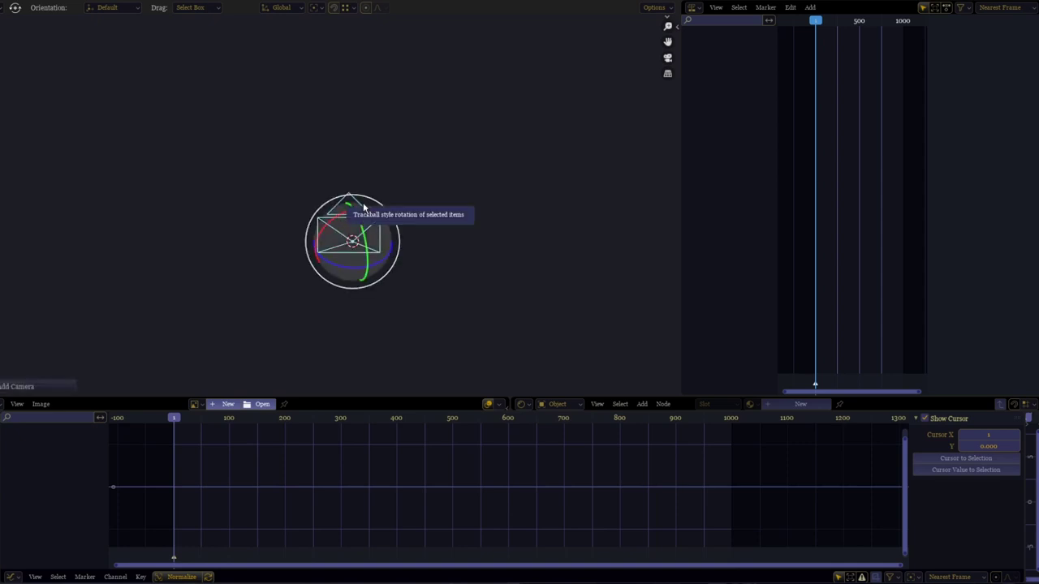
key(KP_0)
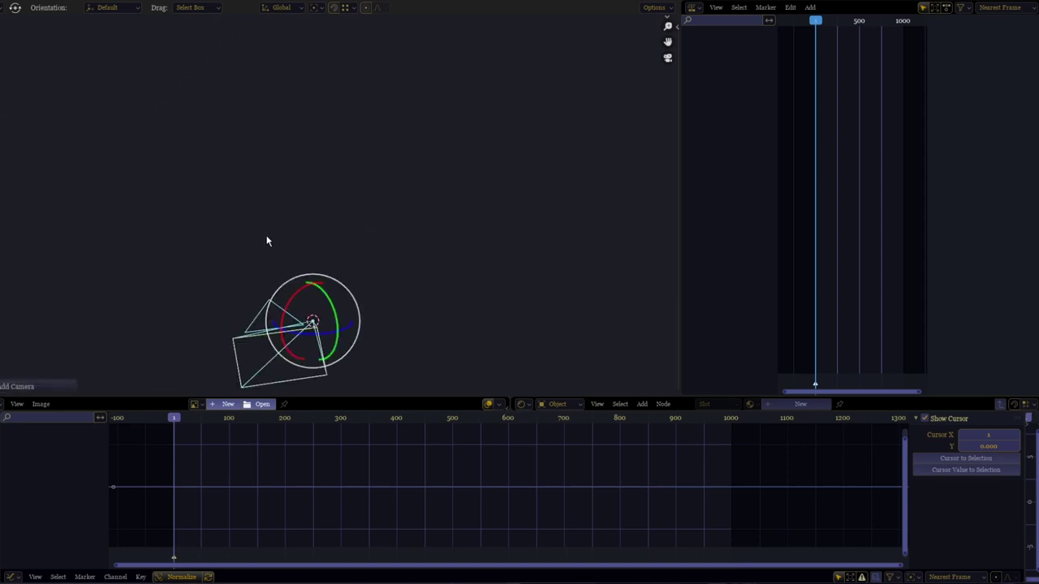
middle_drag(267, 241, 260, 211)
key(KP_0)
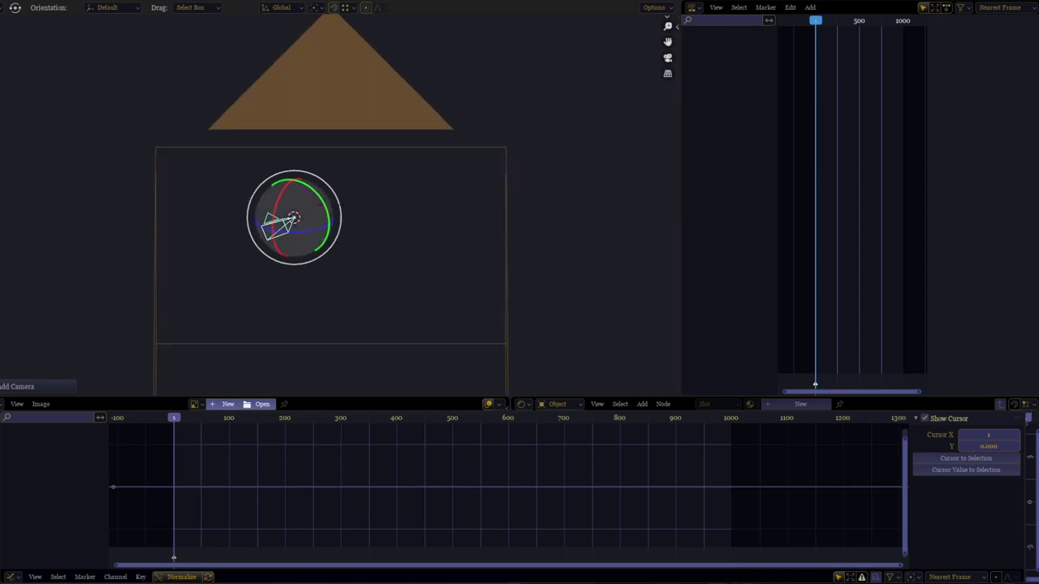
middle_drag(324, 243, 454, 210)
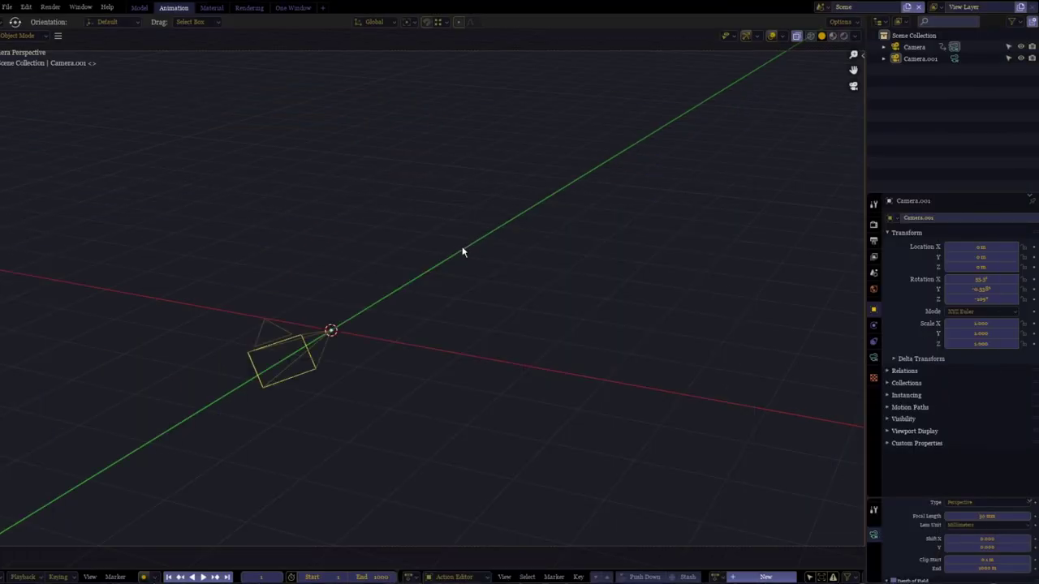
middle_drag(462, 251, 130, 267)
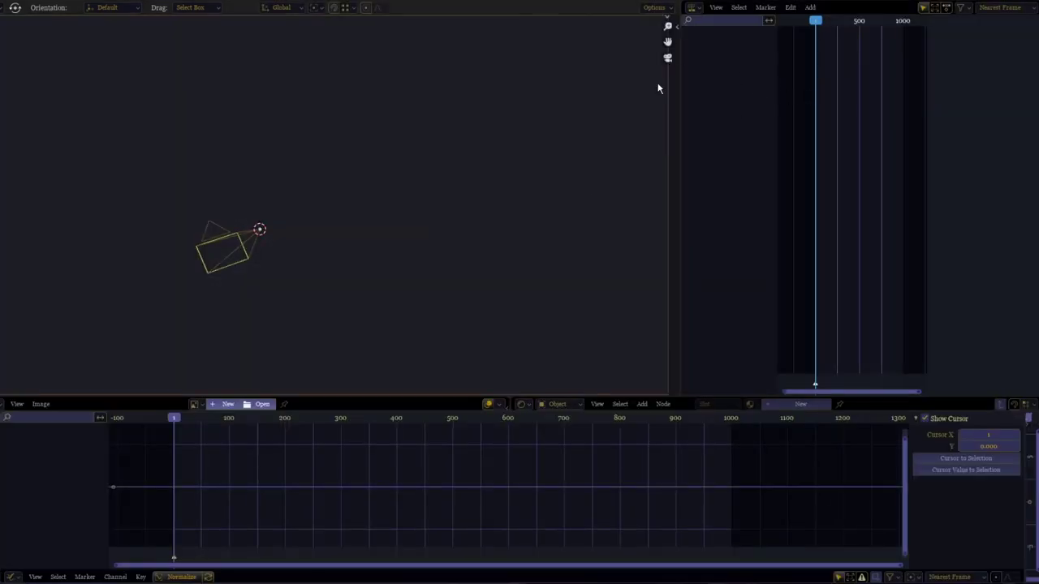
- Widen the timeline and cycle the lower editor through Action Editor back to Graph Editor
drag(678, 223, 755, 253)
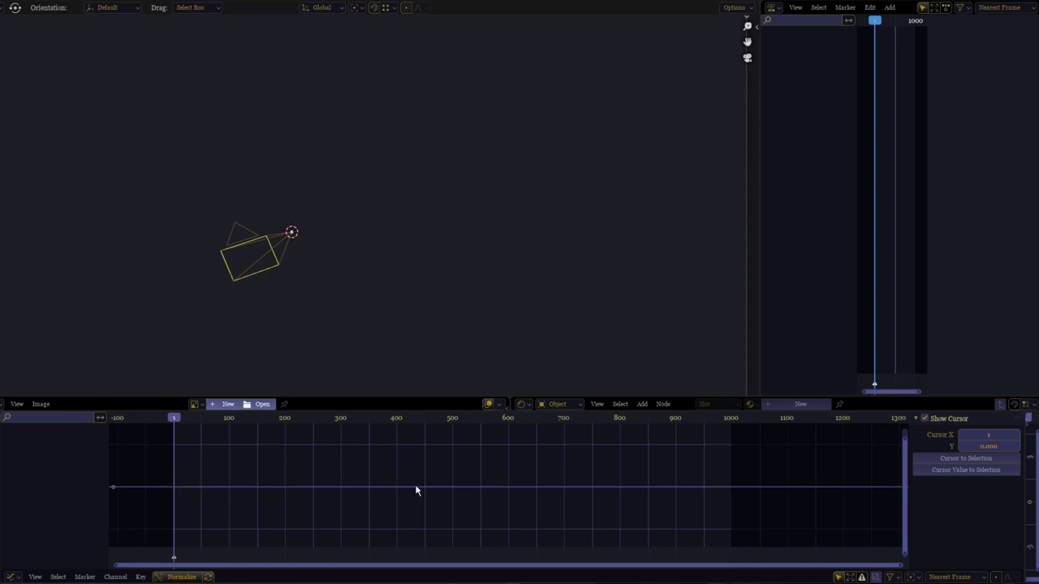
key(ctrl+Tab)
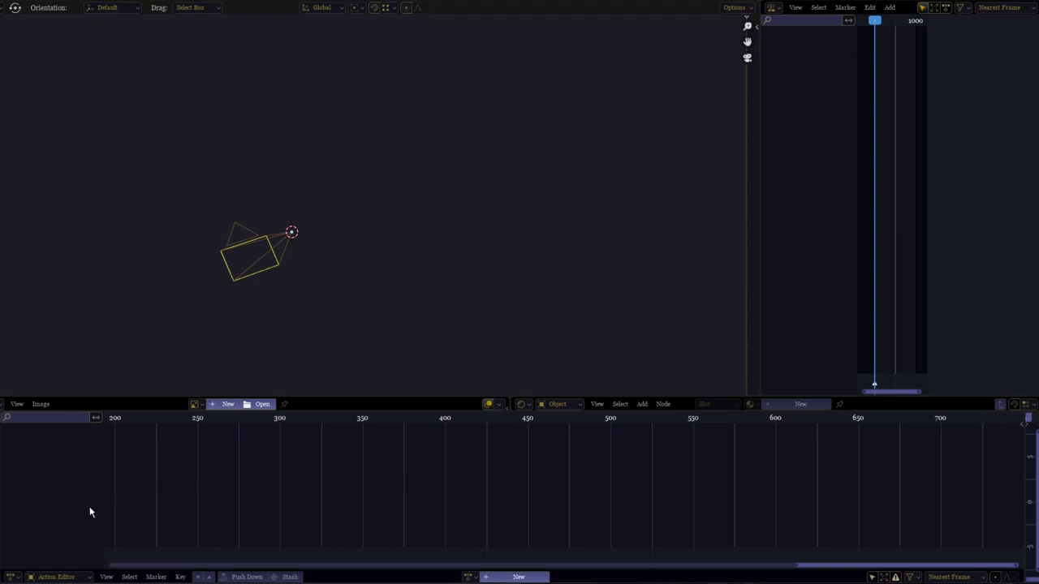
key(ctrl+Tab)
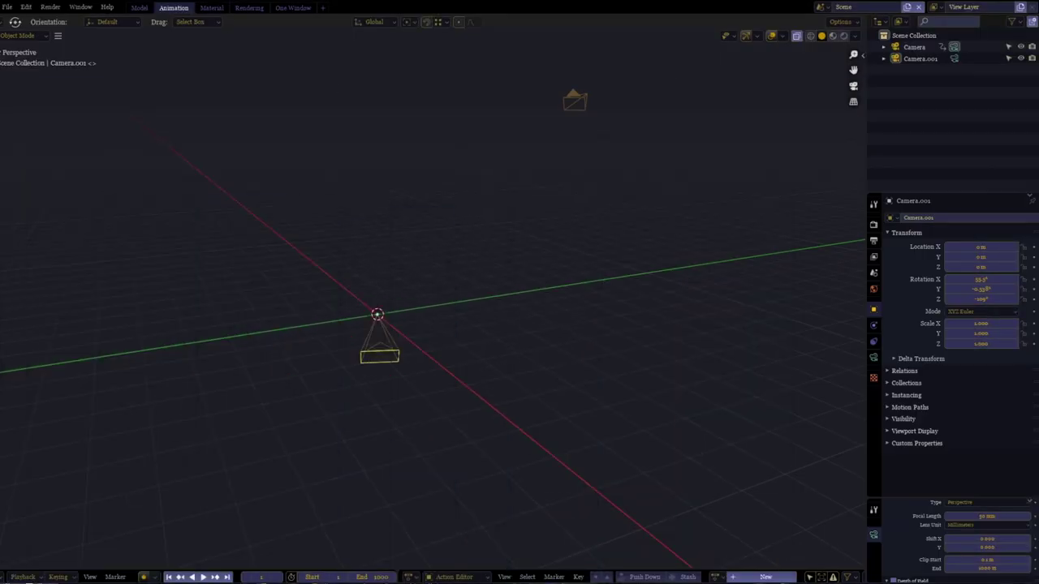
- In the other window's Sculpt/Texture layout, enlarge the image and node editors over the viewport
key(alt+Tab)
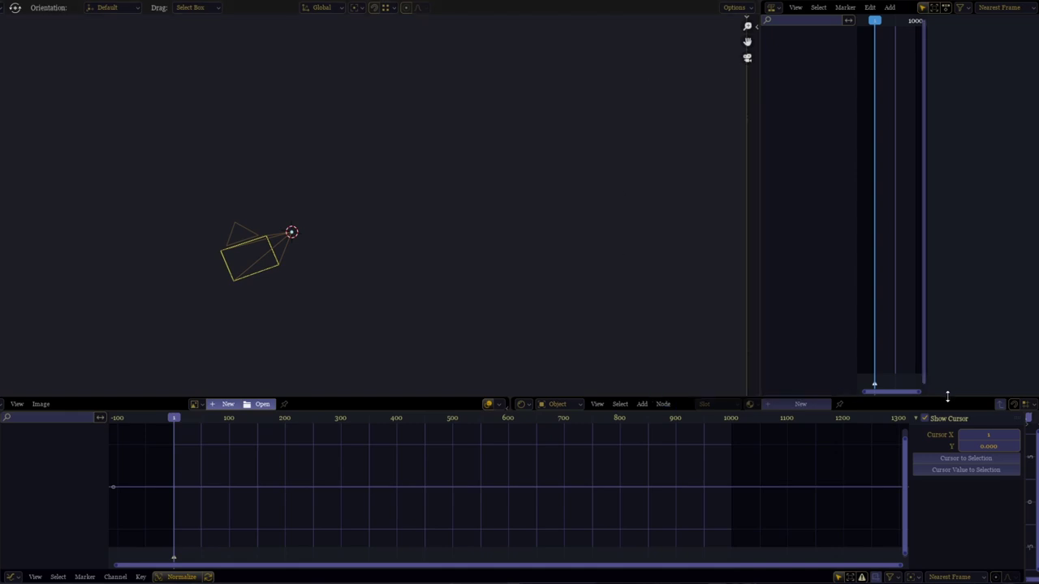
drag(947, 396, 953, 15)
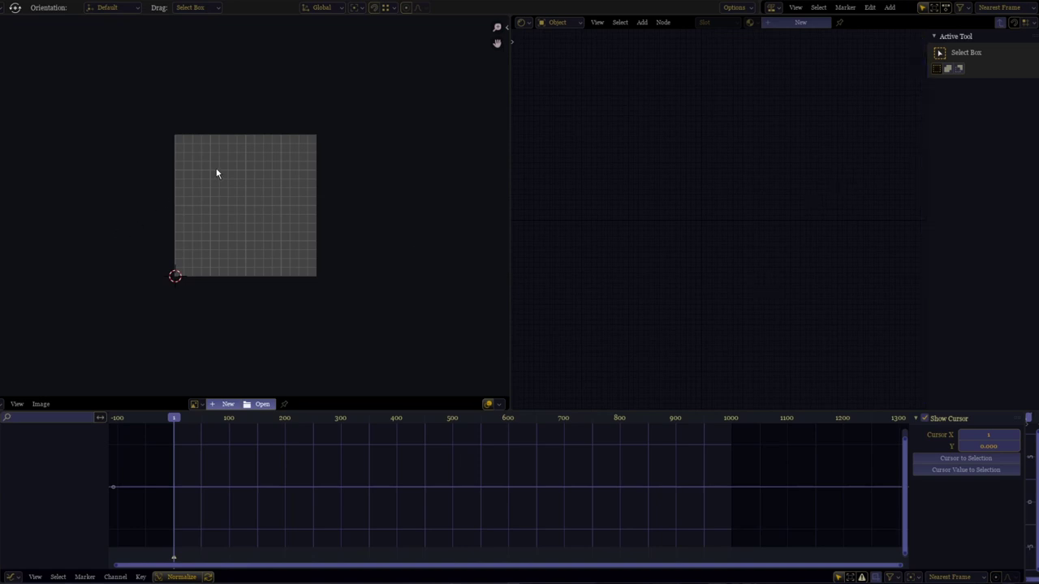
scroll(218, 171, up, 2)
scroll(252, 245, up, 1)
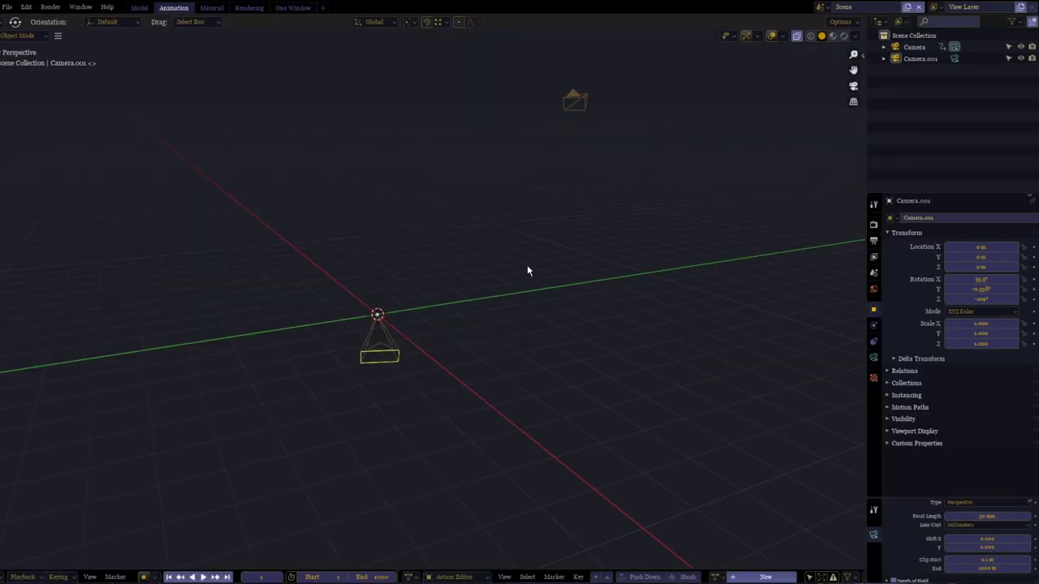
middle_drag(528, 271, 316, 343)
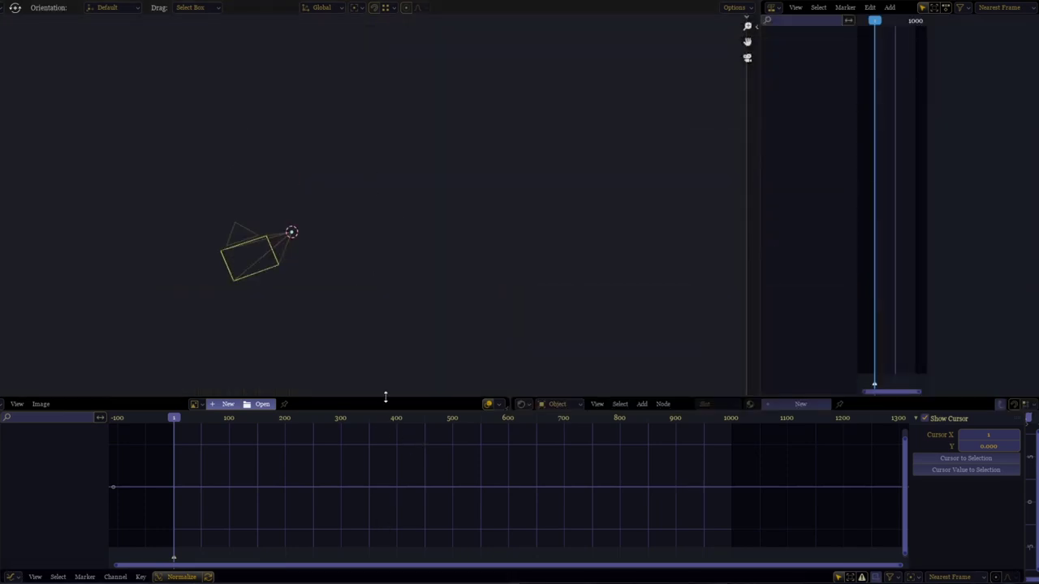
drag(385, 397, 398, 18)
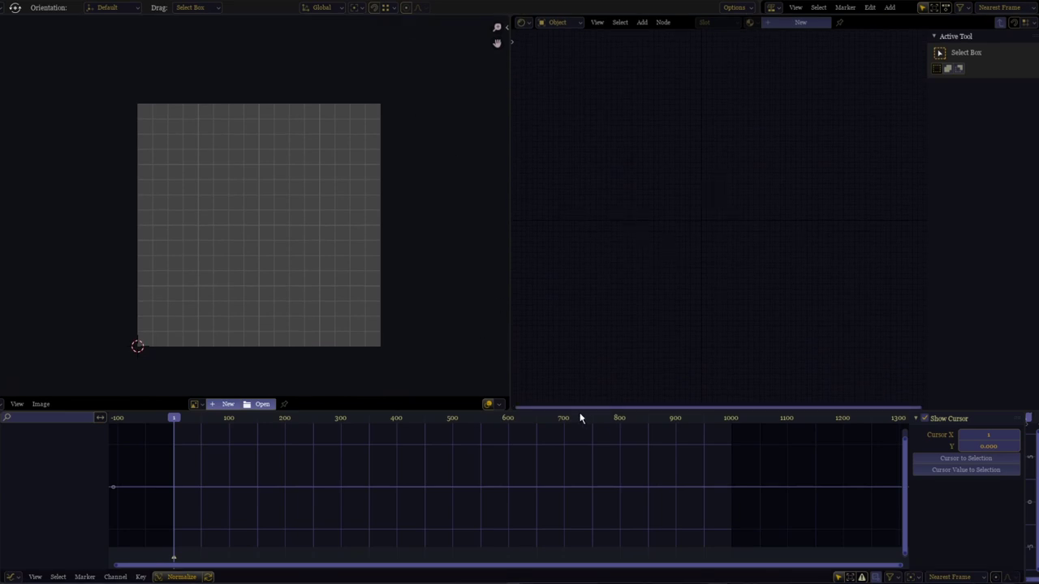
drag(579, 413, 589, 430)
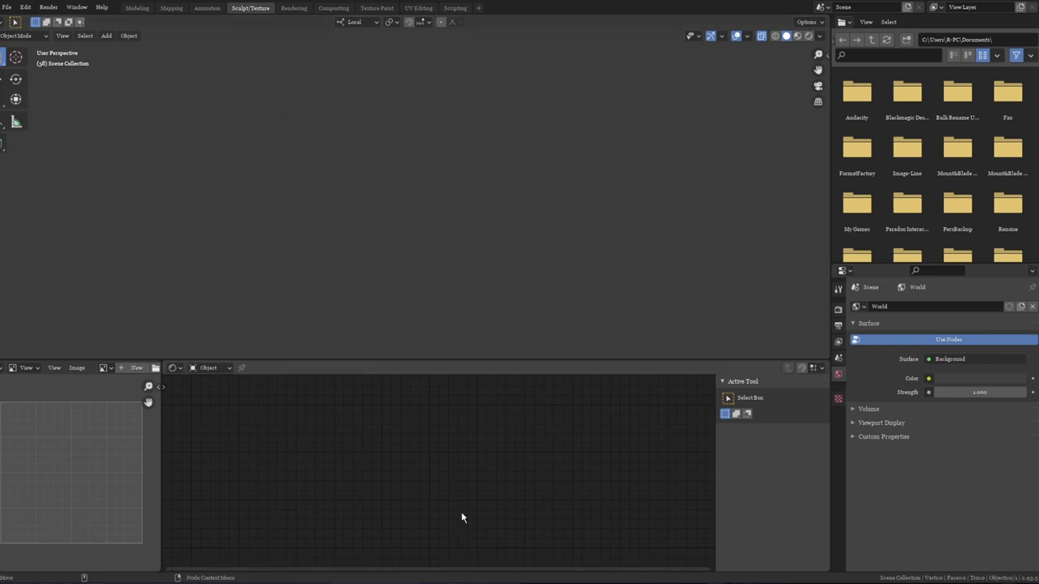
- Switch the grey setup to UV Editing and zoom into the UV editor
click(418, 7)
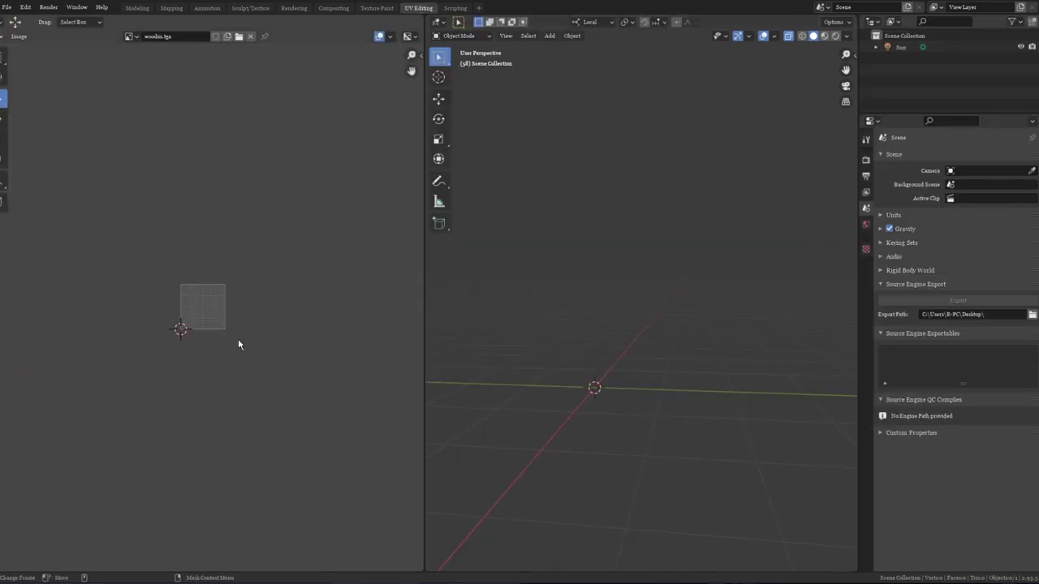
scroll(238, 346, up, 5)
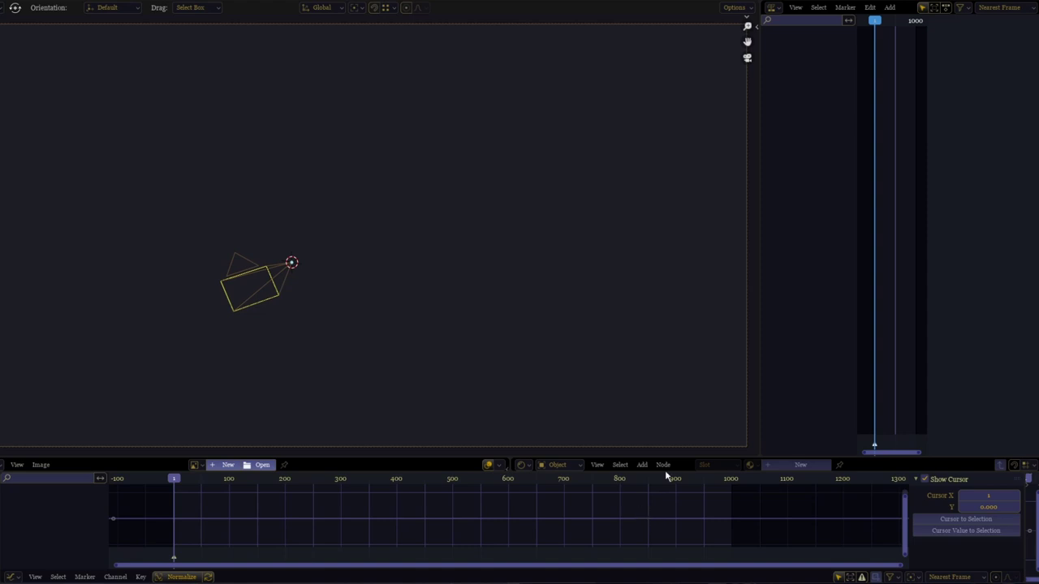
- Widen the timeline beside the camera view, split the graph editor, and toggle maximised areas
drag(754, 313, 580, 306)
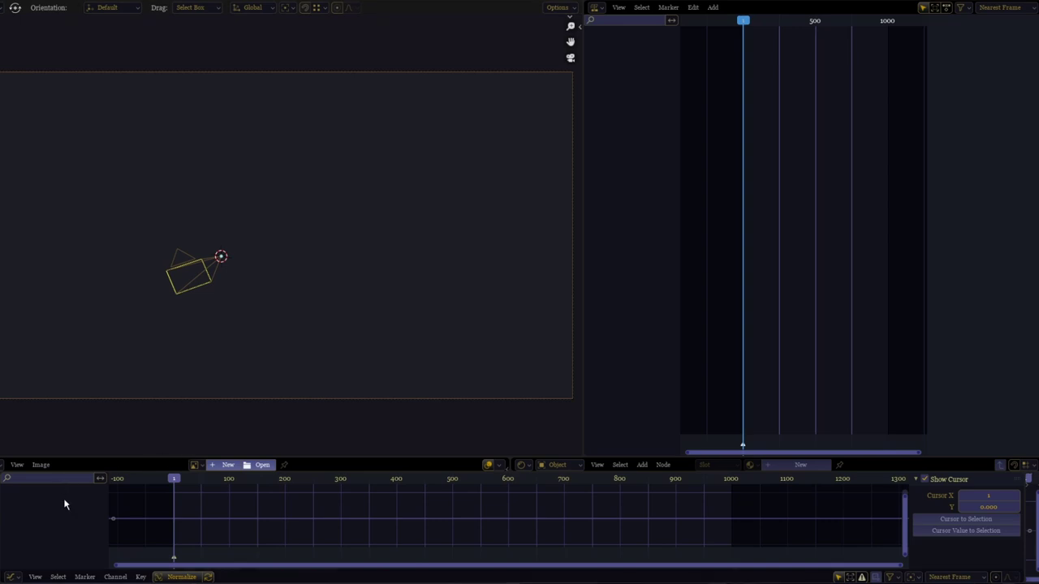
mouse_move(1027, 529)
mouse_down()
mouse_move(450, 529)
mouse_move(1036, 518)
mouse_up()
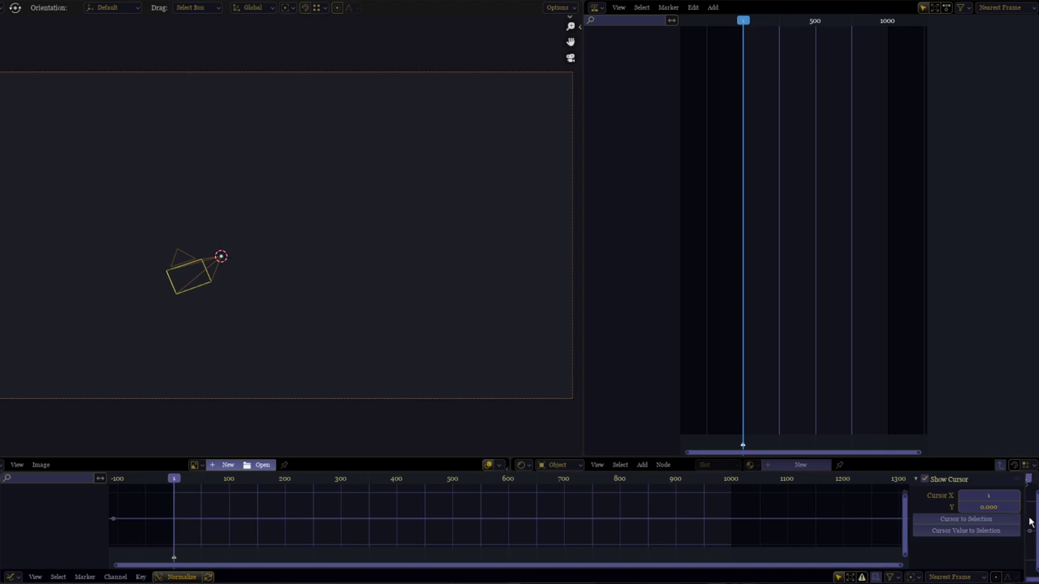
key(ctrl+alt+space)
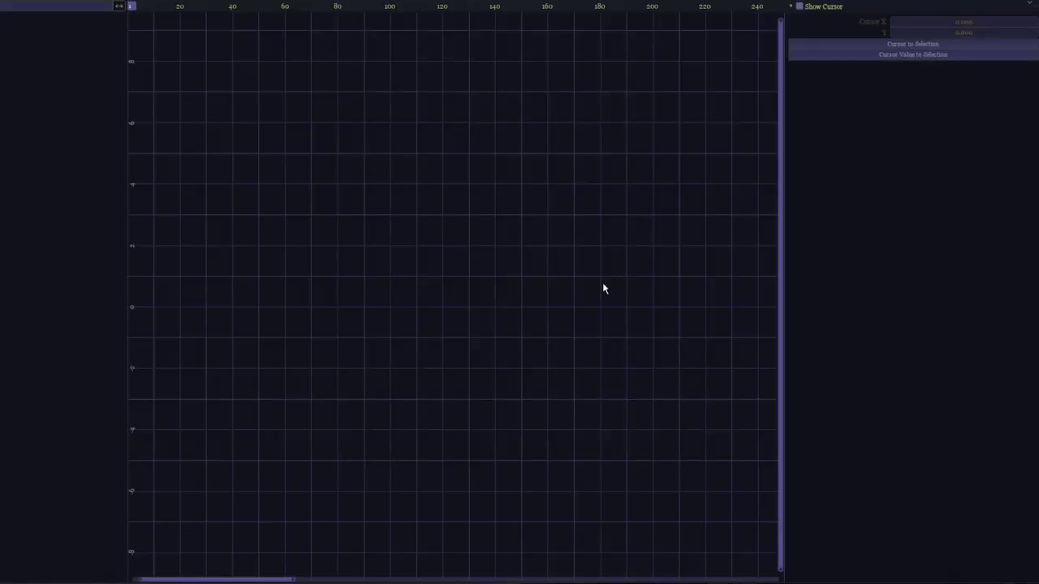
key(ctrl+alt+space)
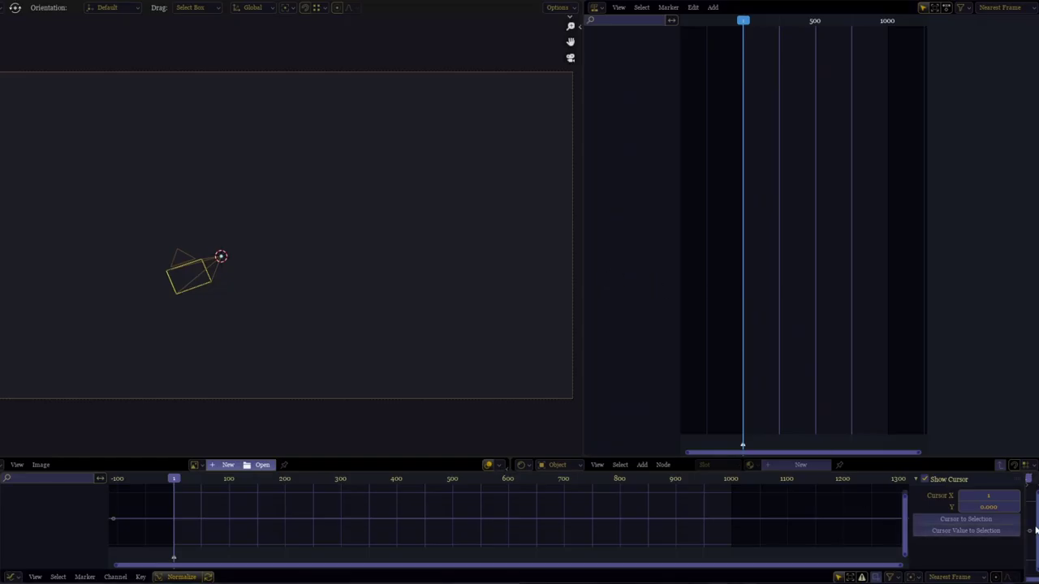
key(ctrl+alt+space)
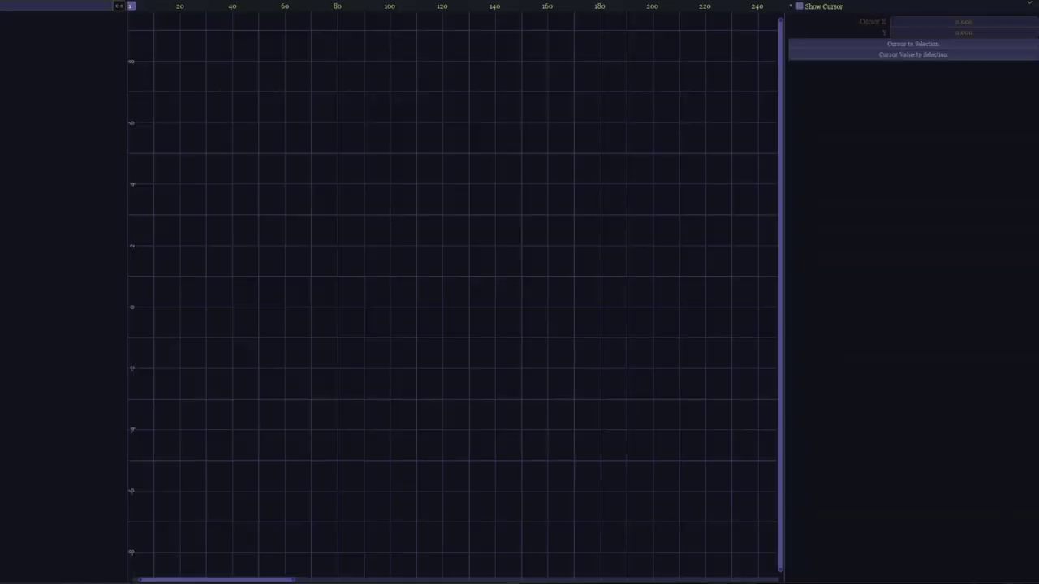
key(ctrl+alt+space)
drag(494, 357, 494, 568)
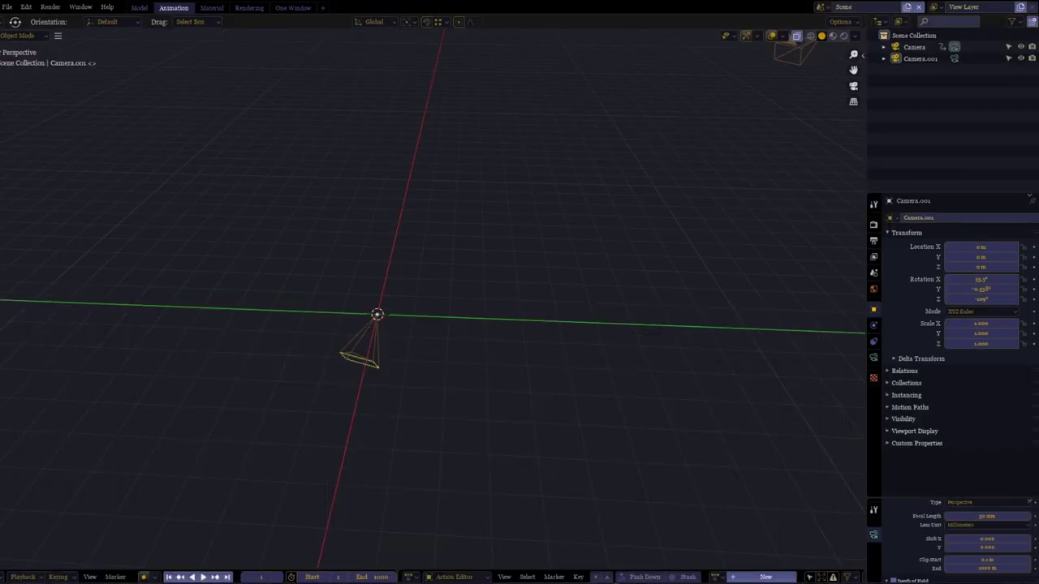
key(ctrl+space)
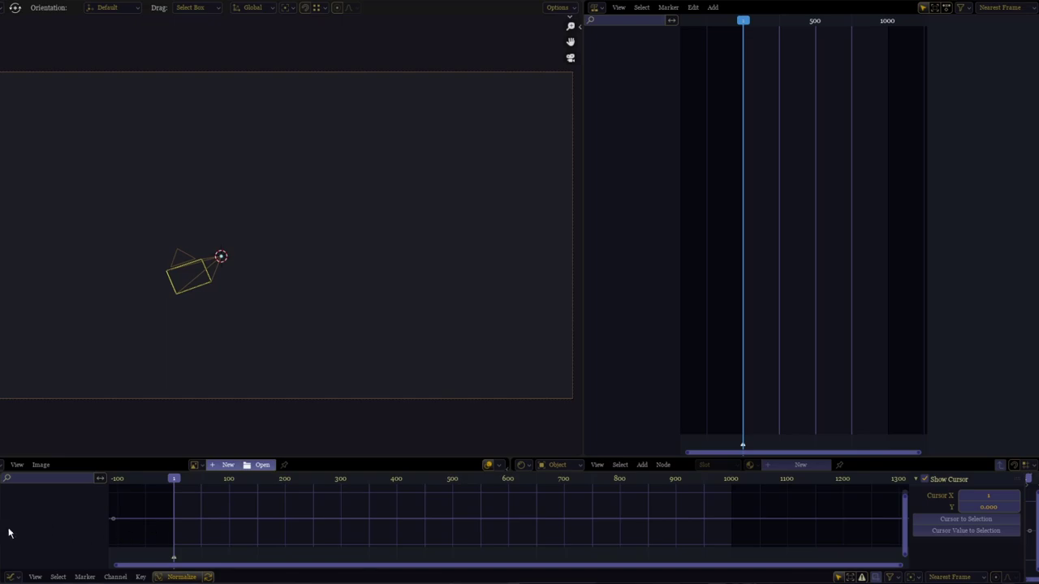
- Turn the bottom editor into a Text Editor and split it off at the bottom left
key(shift+F11)
key(ctrl+space)
key(ctrl+space)
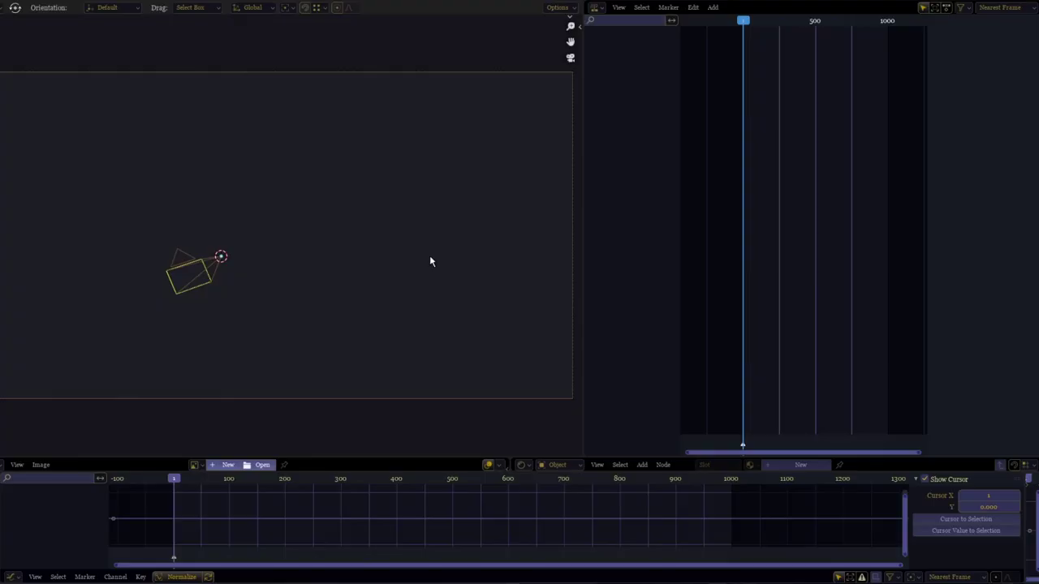
drag(3, 532, 268, 539)
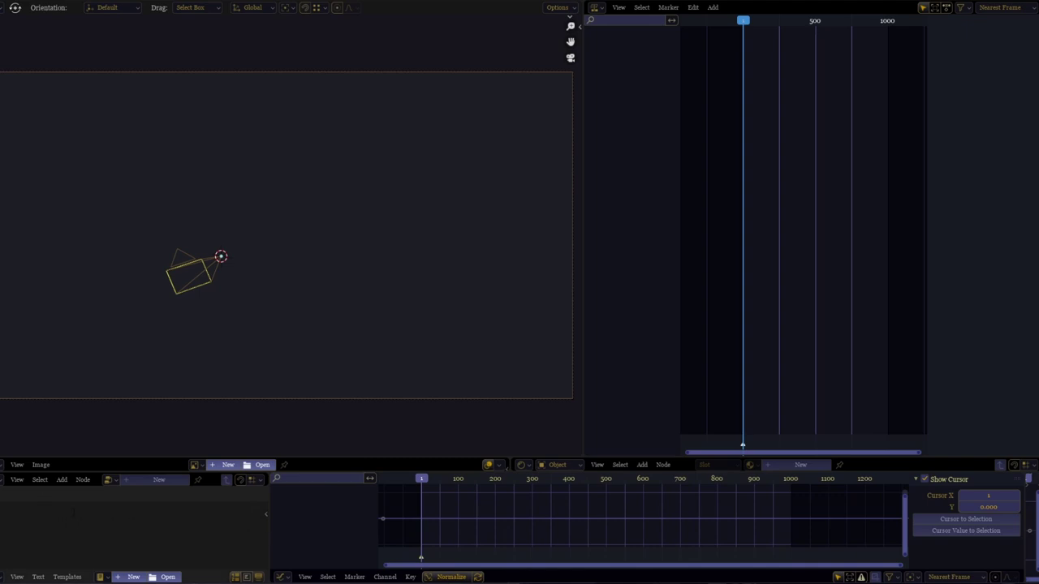
- Create a new text block, reopen the collapsed areas, and merge the text editor into the timeline
click(142, 578)
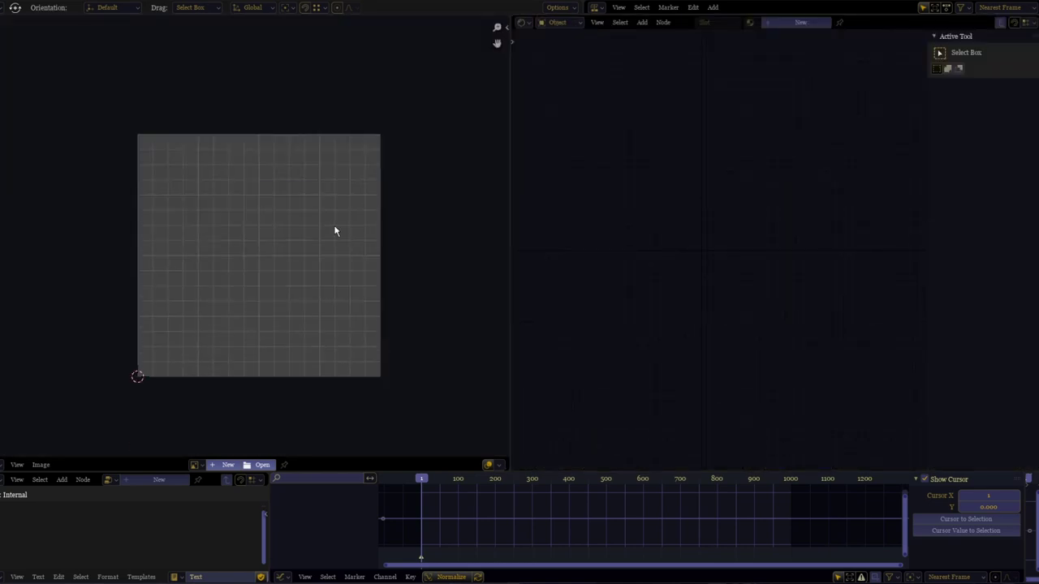
scroll(232, 284, up, 2)
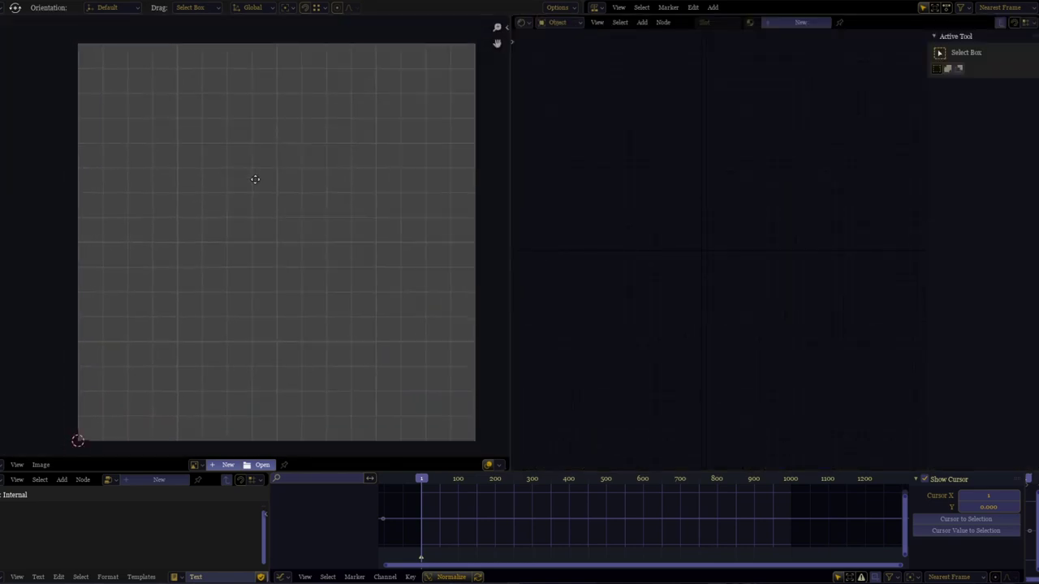
scroll(236, 283, down, 2)
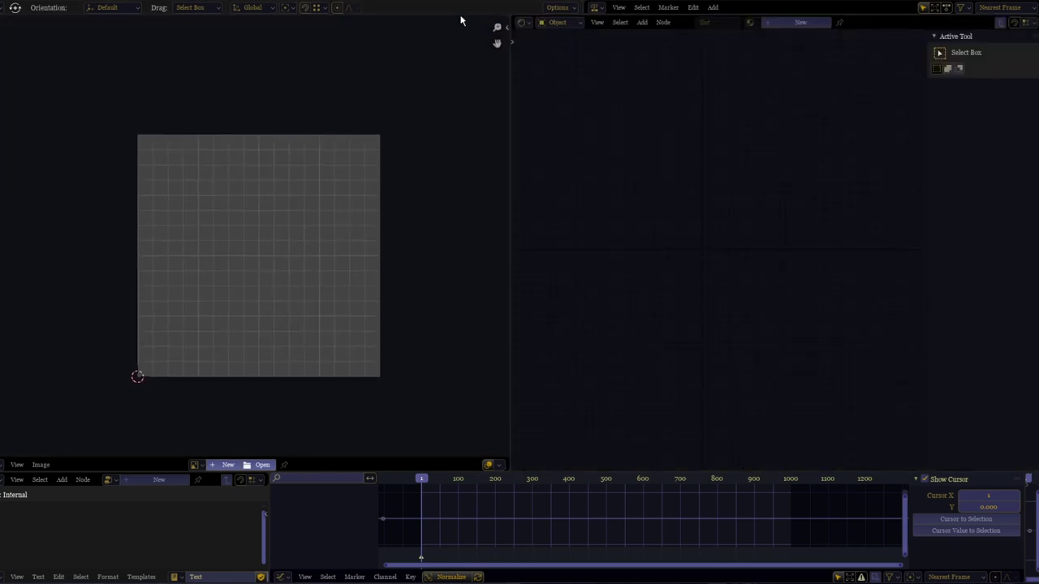
drag(462, 16, 438, 457)
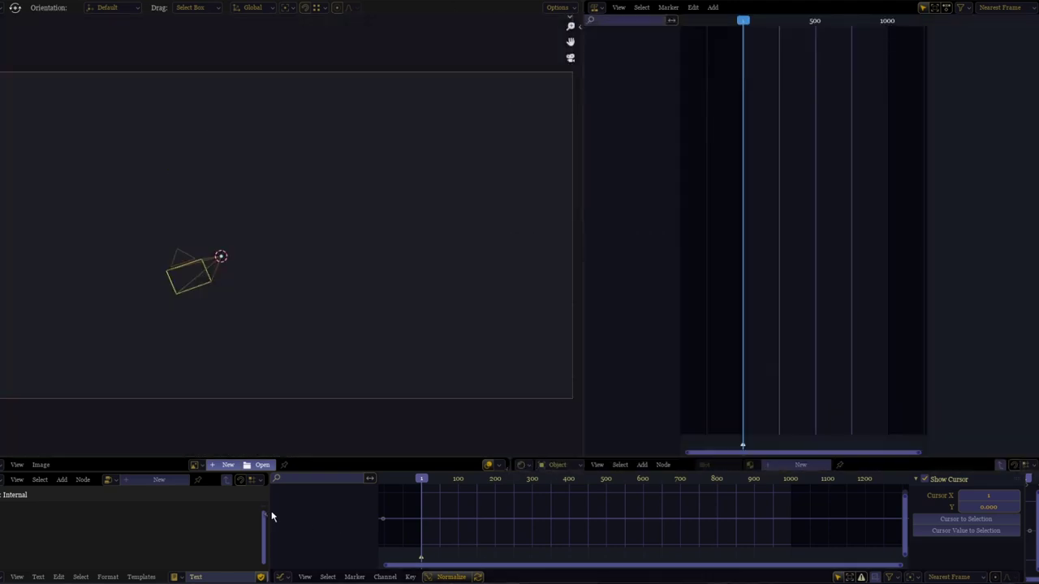
drag(267, 509, 176, 519)
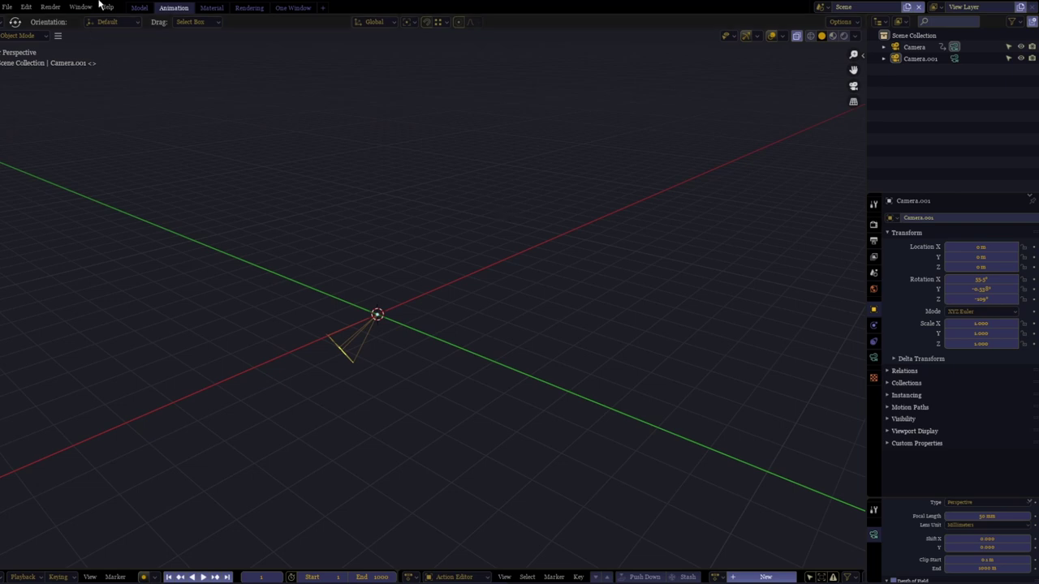
- Switch to the Model workspace and collapse the action editor below the outliner
click(139, 9)
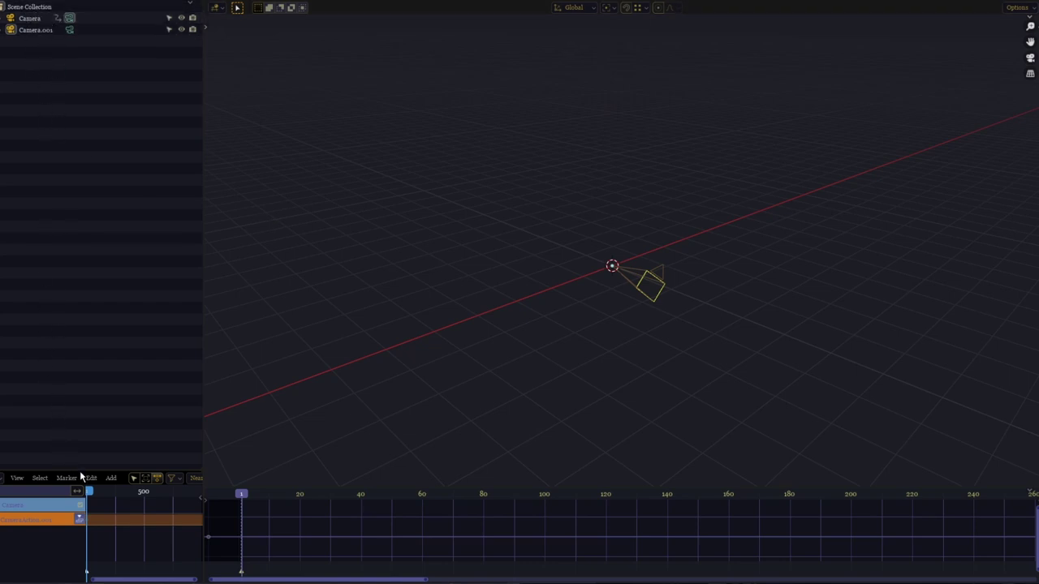
drag(84, 471, 84, 570)
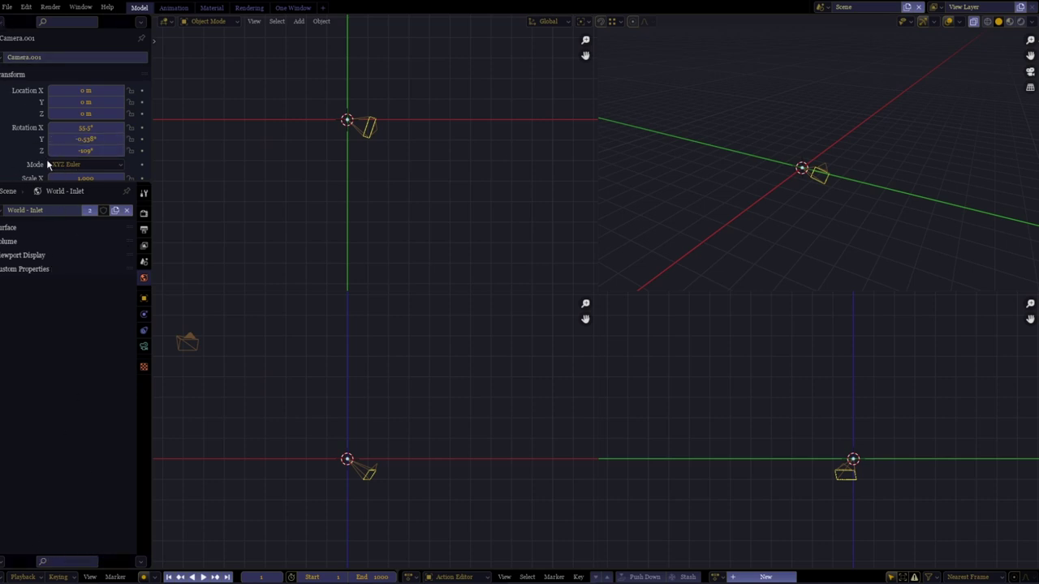
- Adjust the quad view, then switch to the Material workspace and browse its node editor and Scene properties
drag(106, 186, 111, 217)
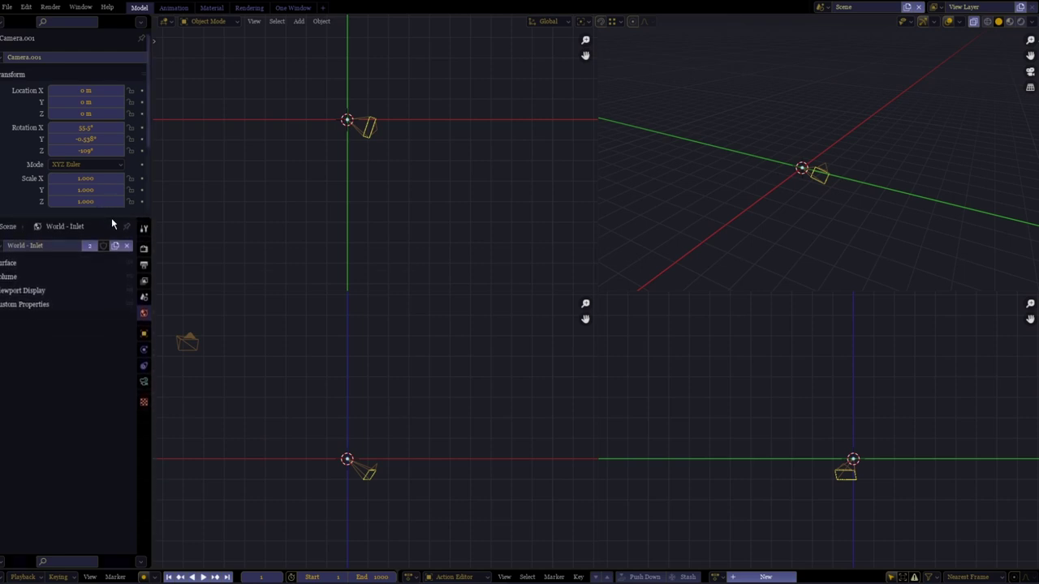
shift+middle_drag(508, 206, 474, 211)
key(ctrl+Page_Down)
key(ctrl+Page_Down)
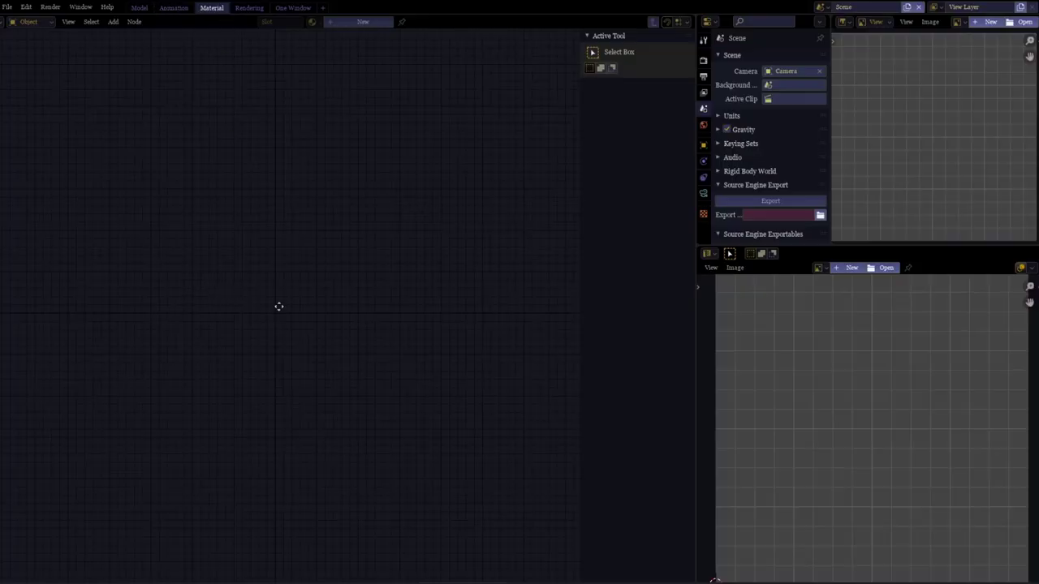
middle_drag(329, 379, 325, 286)
scroll(733, 233, down, 3)
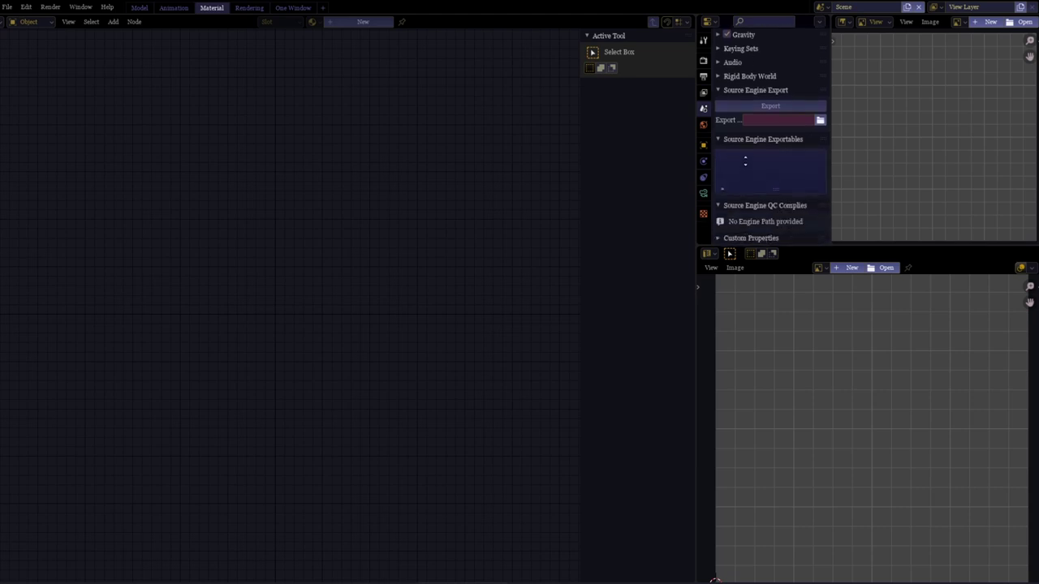
scroll(733, 234, up, 2)
scroll(733, 234, up, 1)
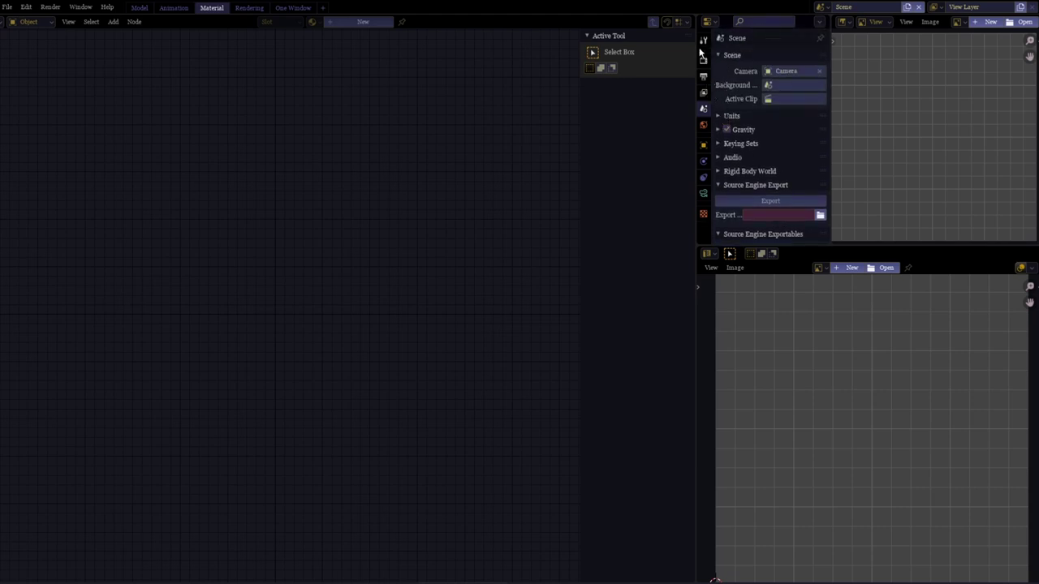
scroll(747, 111, down, 5)
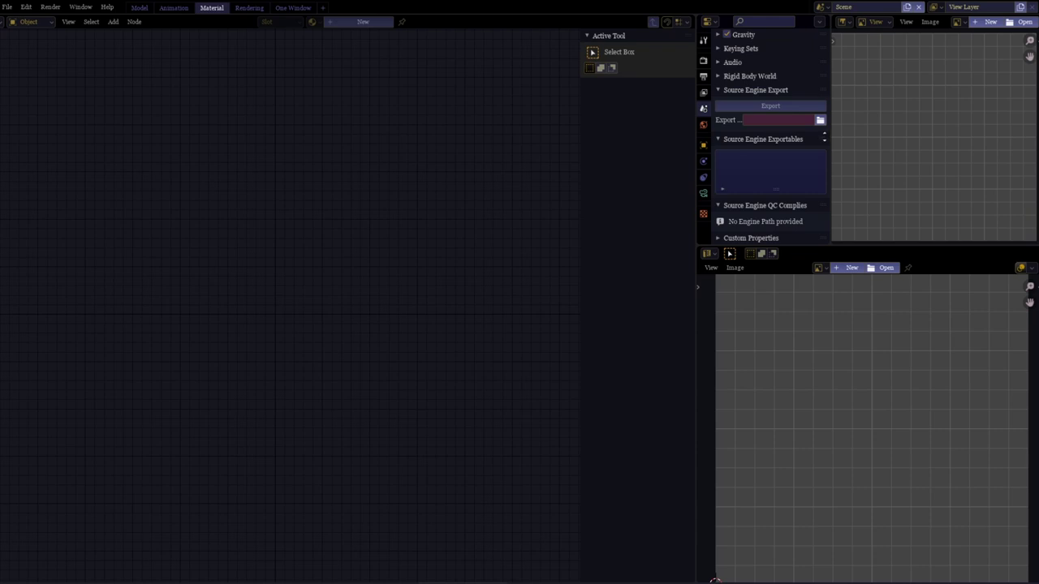
scroll(763, 138, up, 5)
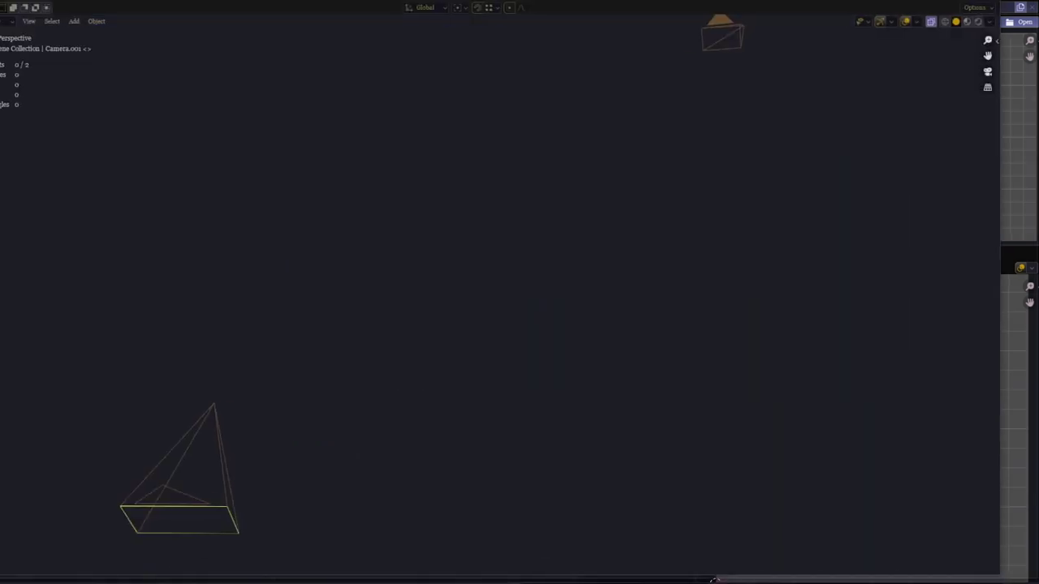
- Float and maximise the viewport window, then maximise the 3D view and restore the normal layout
middle_drag(177, 388, 195, 370)
drag(14, 8, 608, 137)
double_click(294, 139)
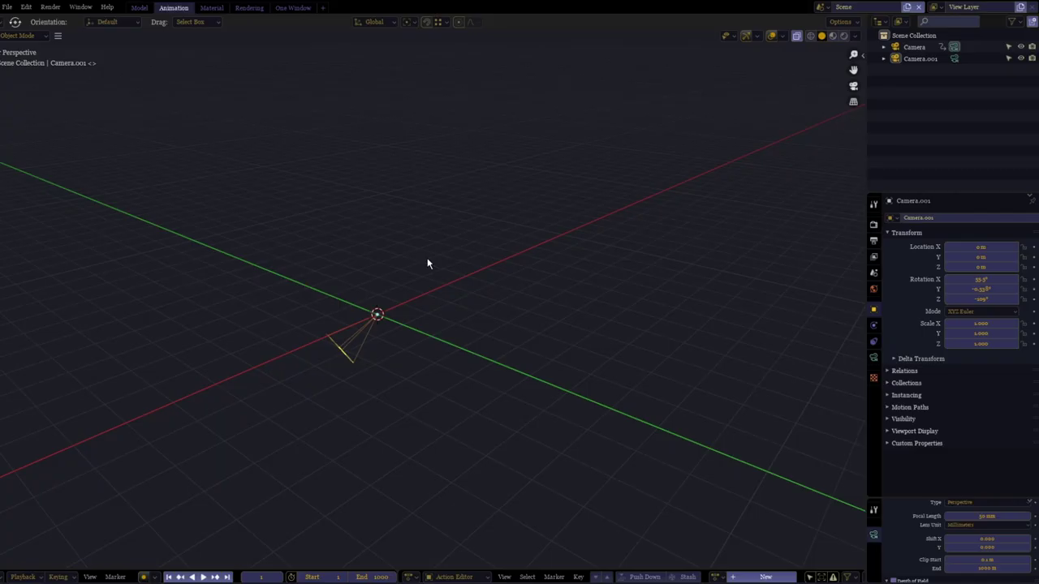
middle_drag(409, 263, 405, 263)
key(ctrl+alt+space)
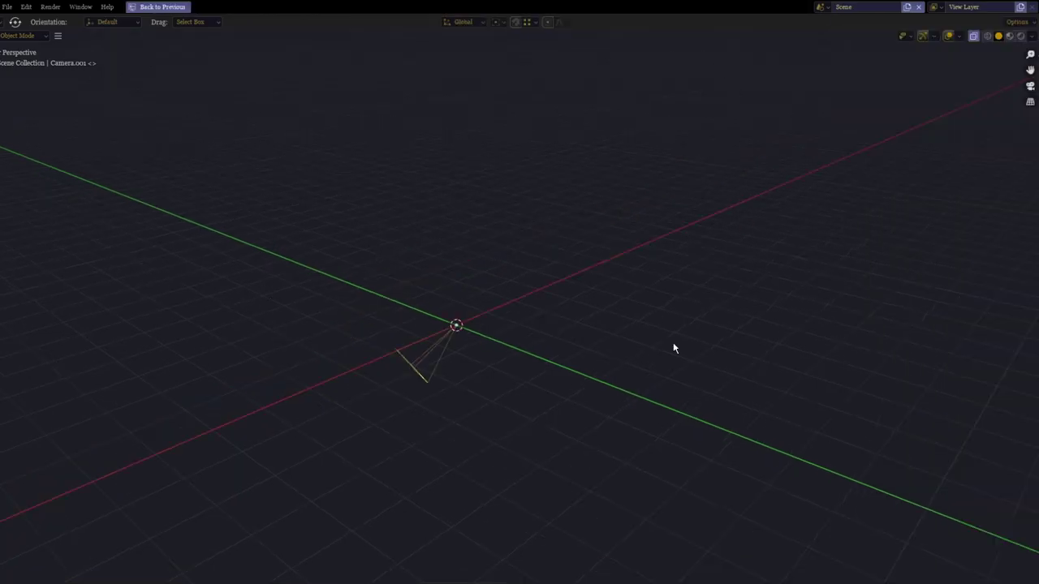
key(ctrl+alt+space)
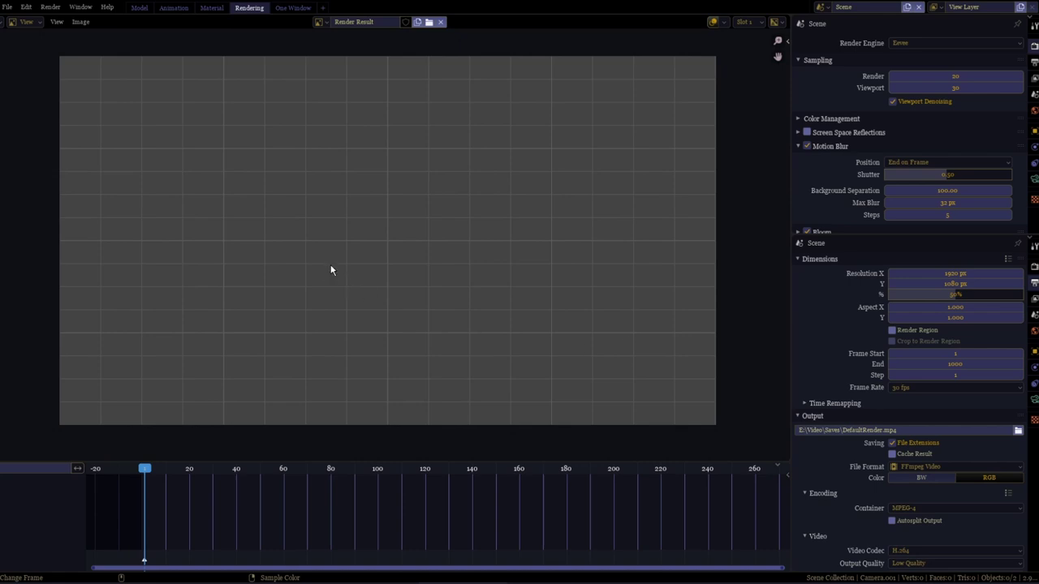
- Render the current frame, check the render slots list, and move the timeline playhead
key(ctrl+F12)
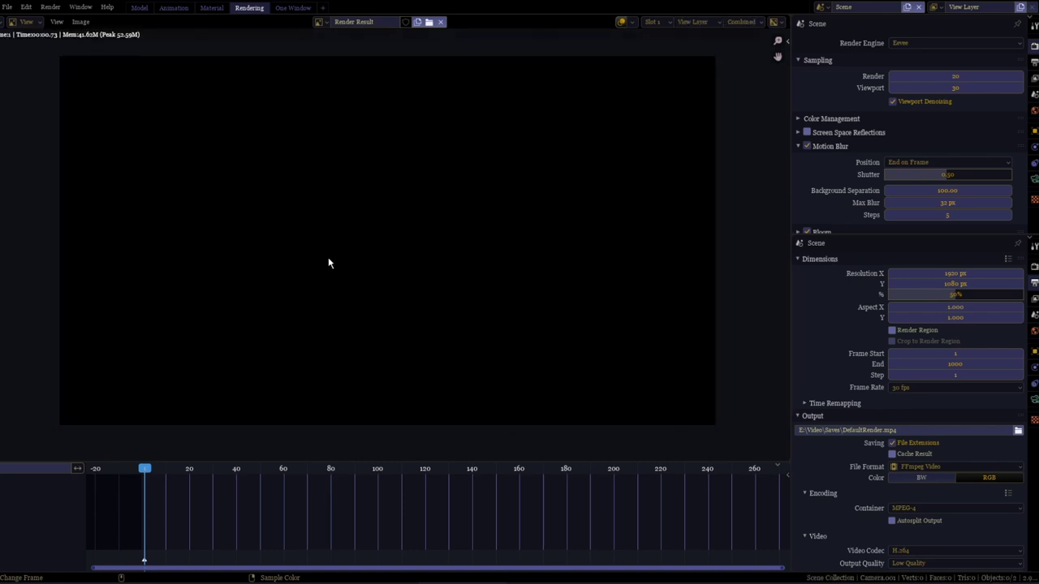
click(651, 22)
scroll(108, 519, down, 2)
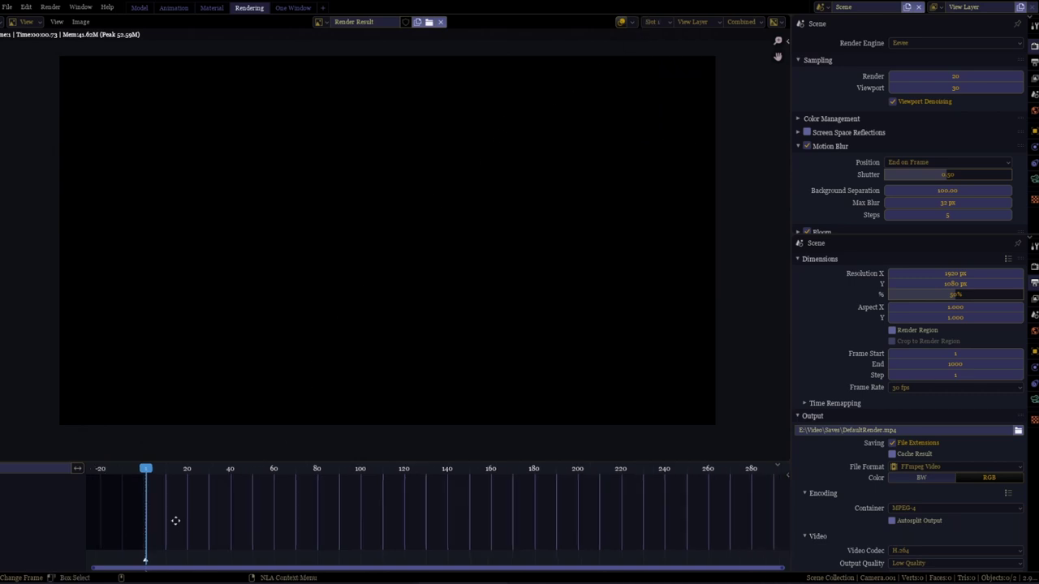
scroll(176, 520, down, 8)
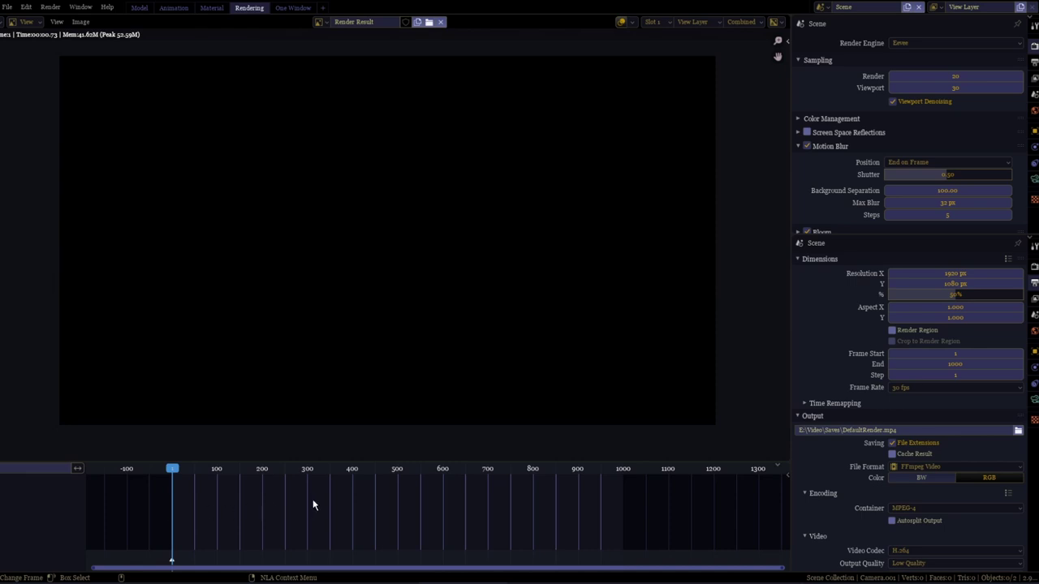
mouse_move(172, 470)
mouse_down()
mouse_move(283, 479)
mouse_move(169, 469)
mouse_up()
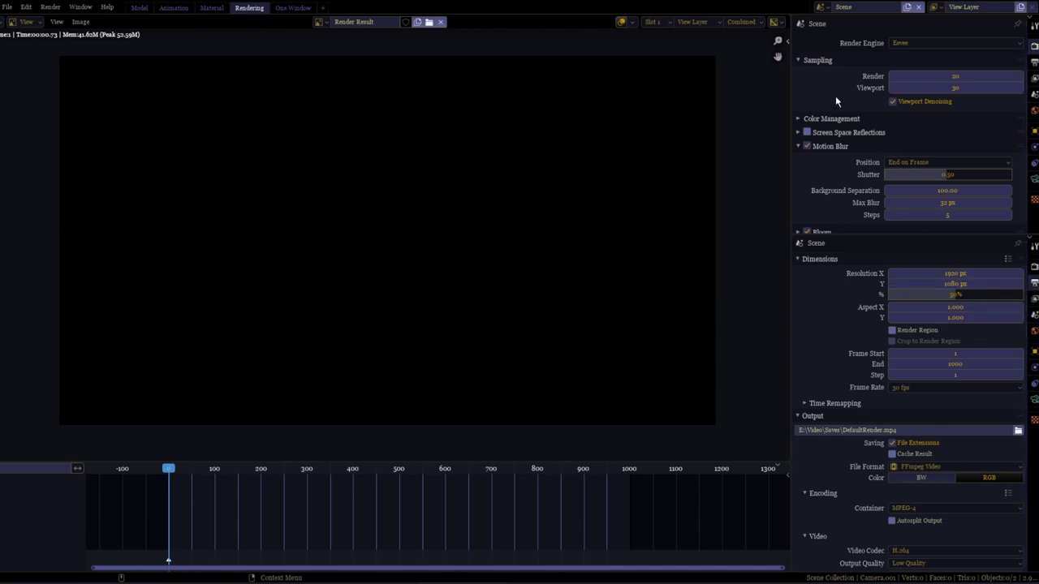
- Collapse Motion Blur, toggle Color Management, and adjust the render Resolution % slider
scroll(238, 219, up, 1)
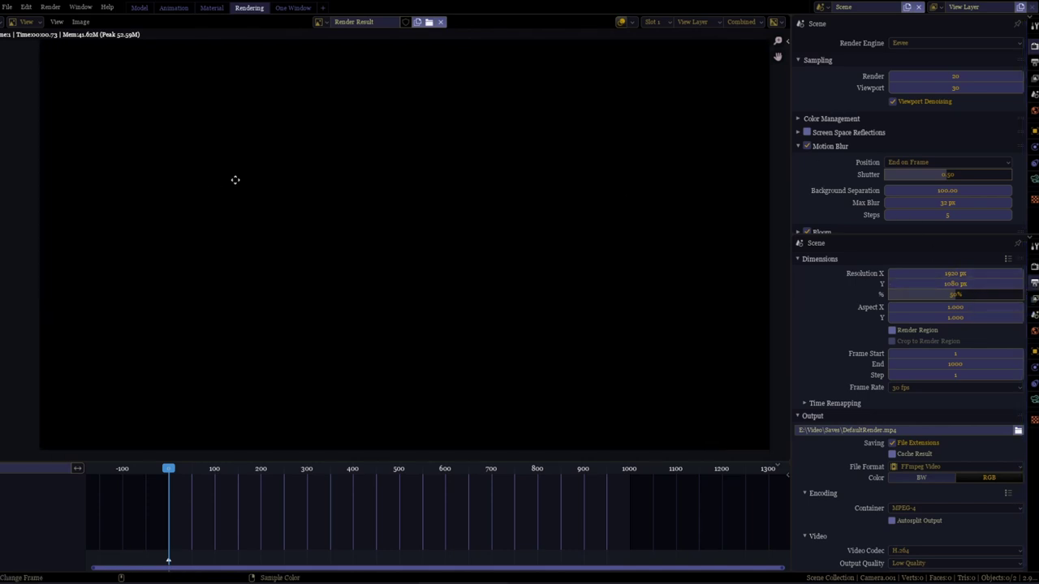
scroll(242, 191, down, 1)
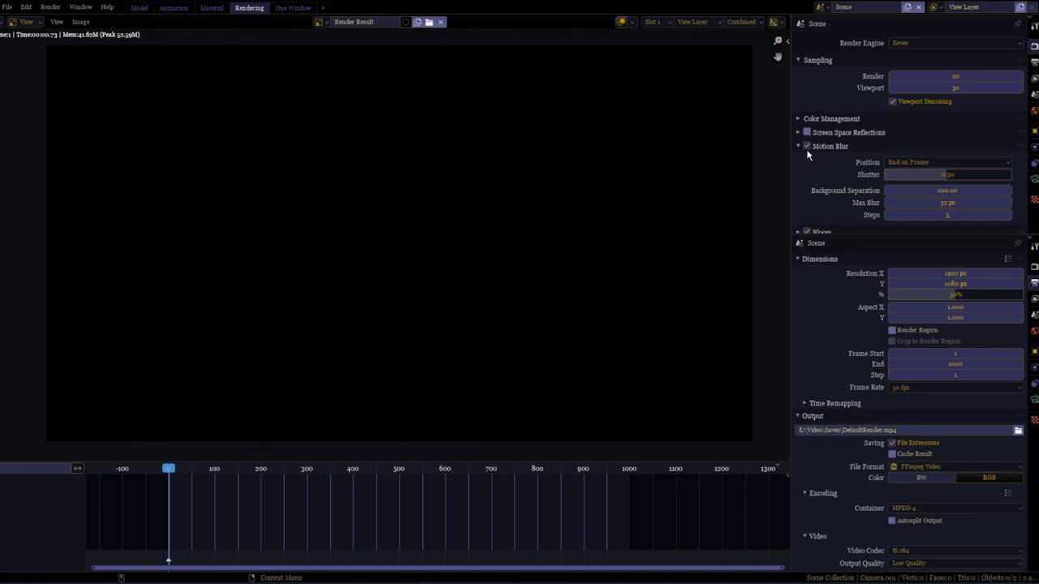
click(860, 146)
click(857, 119)
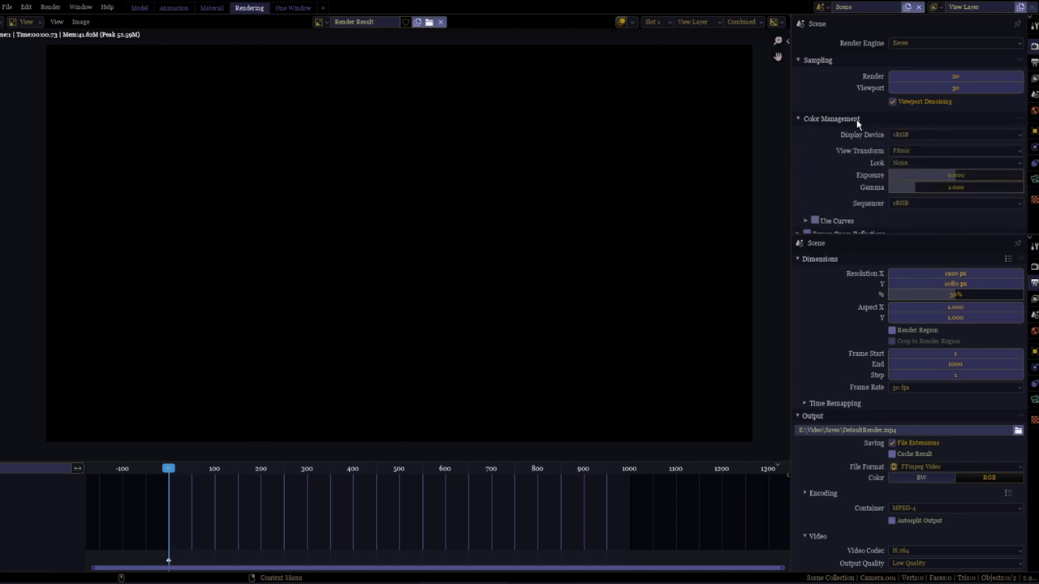
click(884, 118)
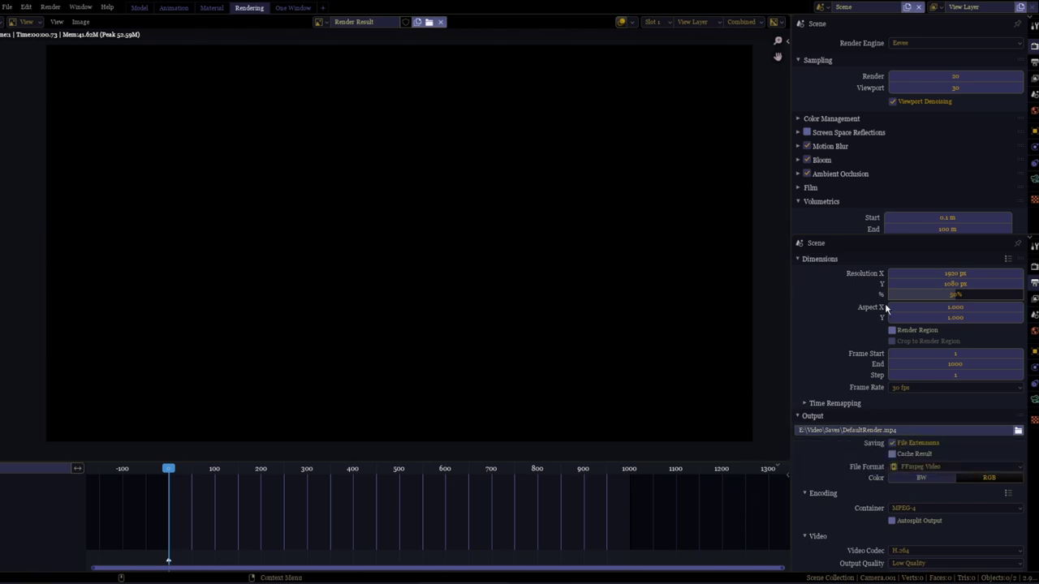
drag(917, 299, 947, 298)
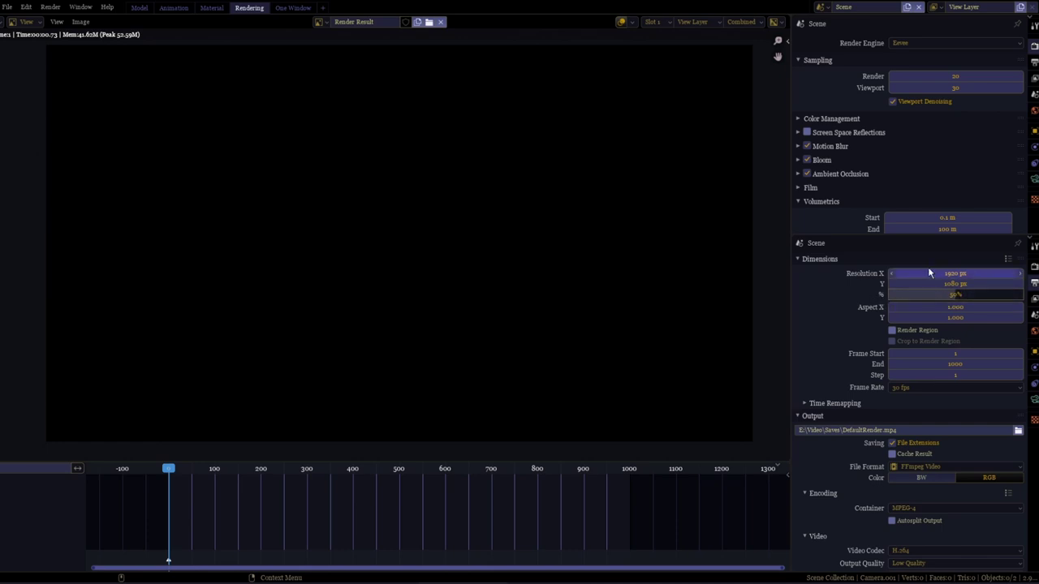
- Browse the camera data and output properties tabs, then return to the Render properties
scroll(829, 136, down, 6)
scroll(829, 140, up, 10)
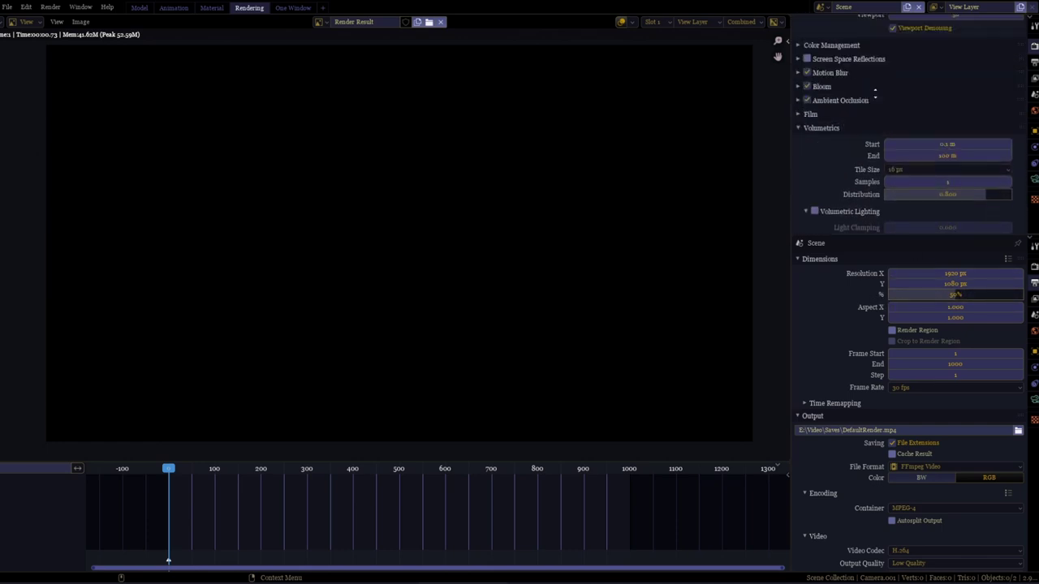
click(1034, 130)
click(1035, 177)
click(1034, 63)
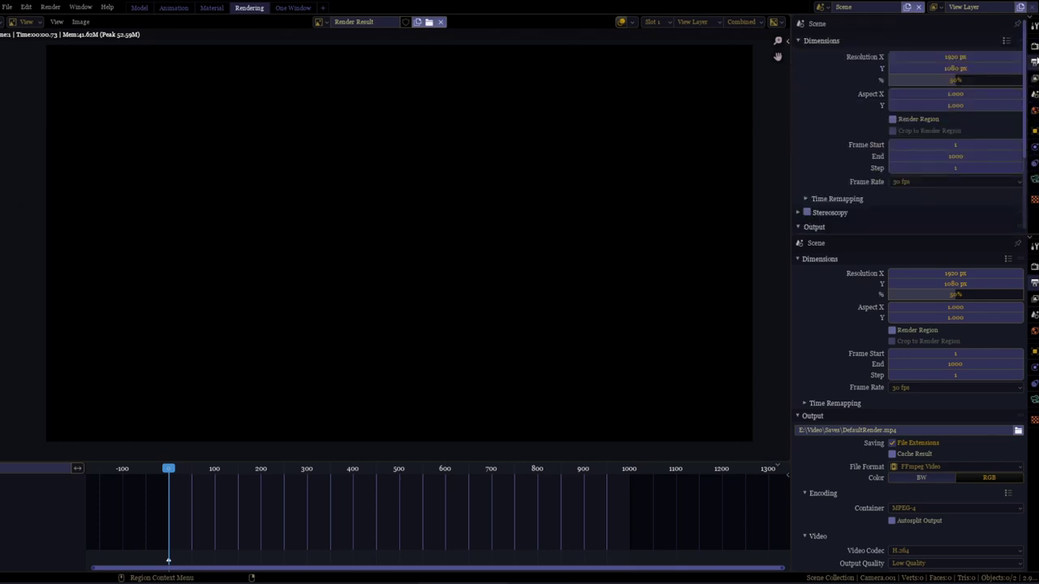
click(1034, 47)
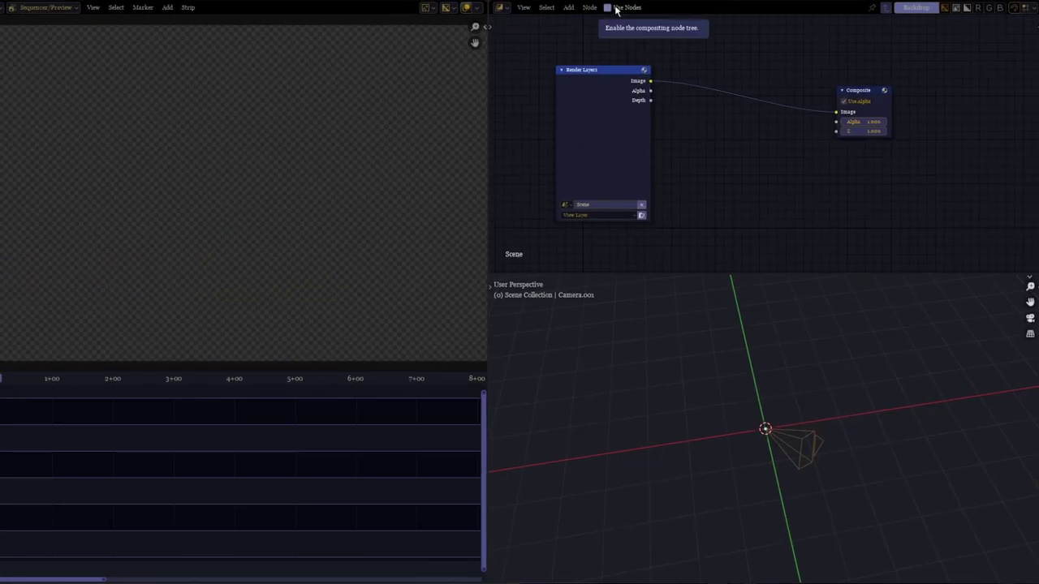
- Leave the compositing layout for Rendering and scrub the playhead to about frame 730, then 310
middle_drag(739, 531, 633, 405)
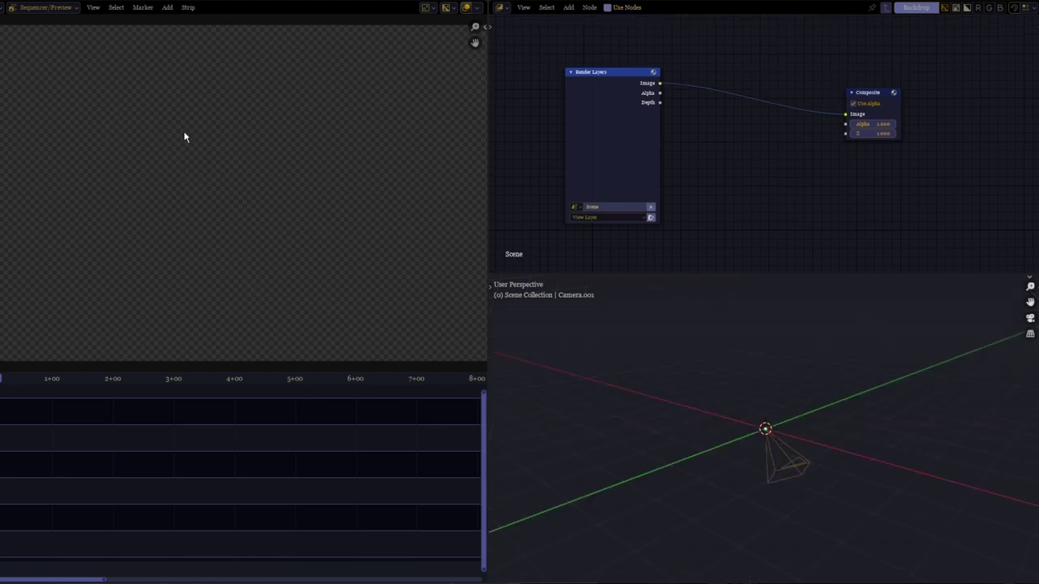
ctrl+middle_drag(170, 485, 168, 451)
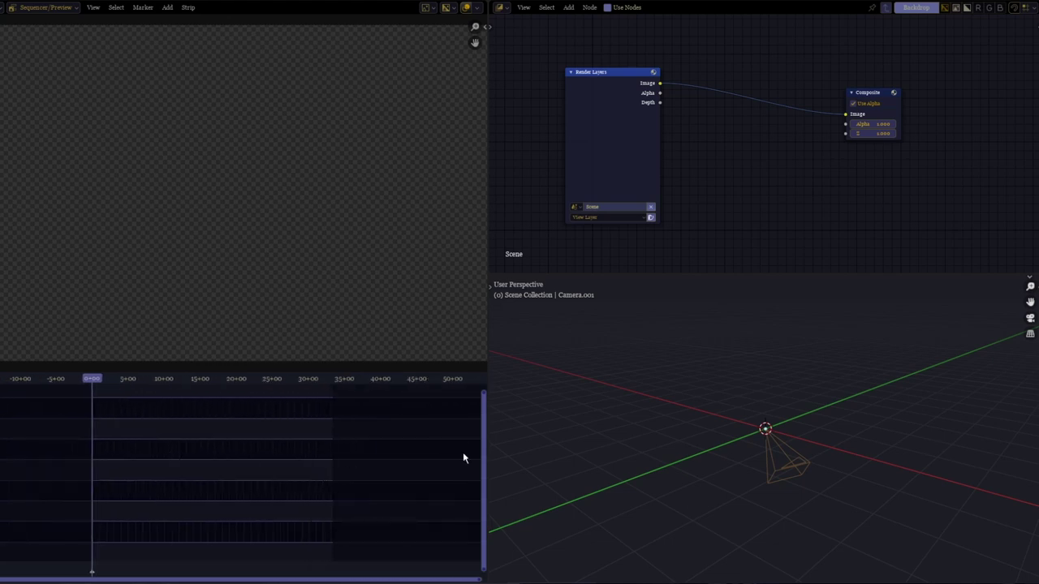
middle_drag(777, 435, 649, 357)
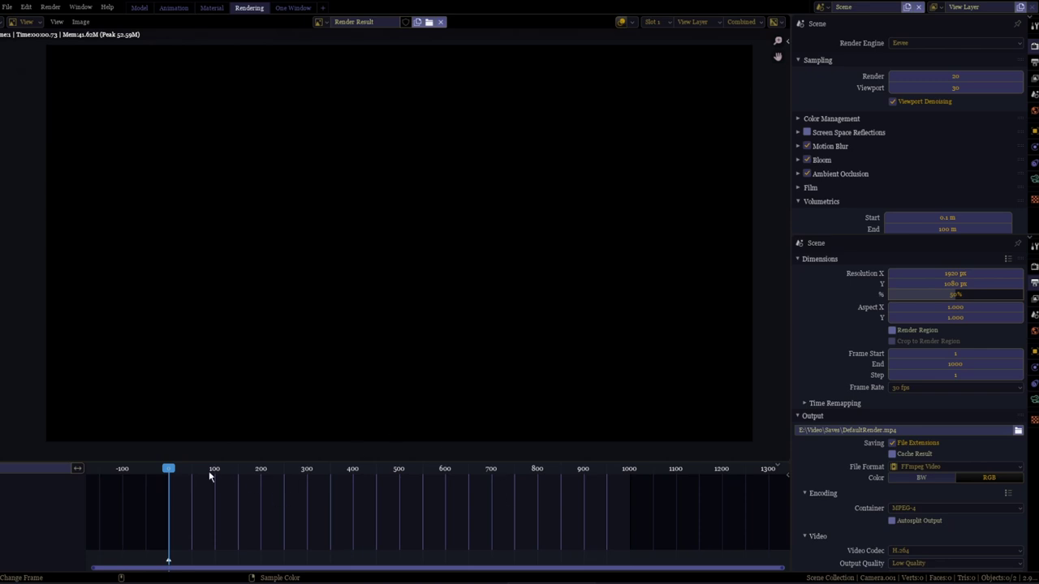
click(211, 479)
drag(216, 479, 505, 503)
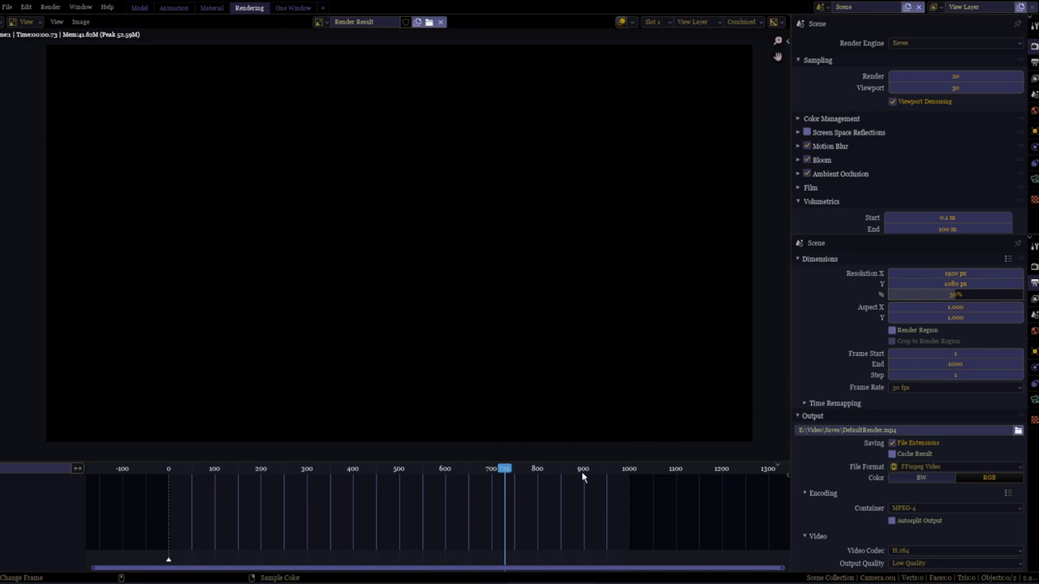
click(313, 477)
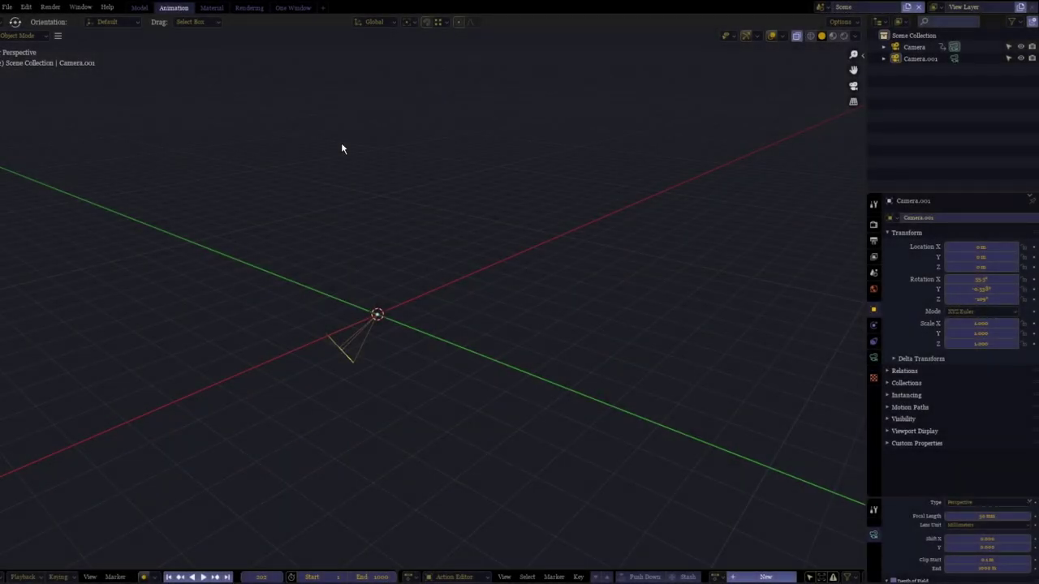
- Cycle through the Animation, Model, Material and Rendering workspaces, ending back on Model
click(173, 6)
click(139, 8)
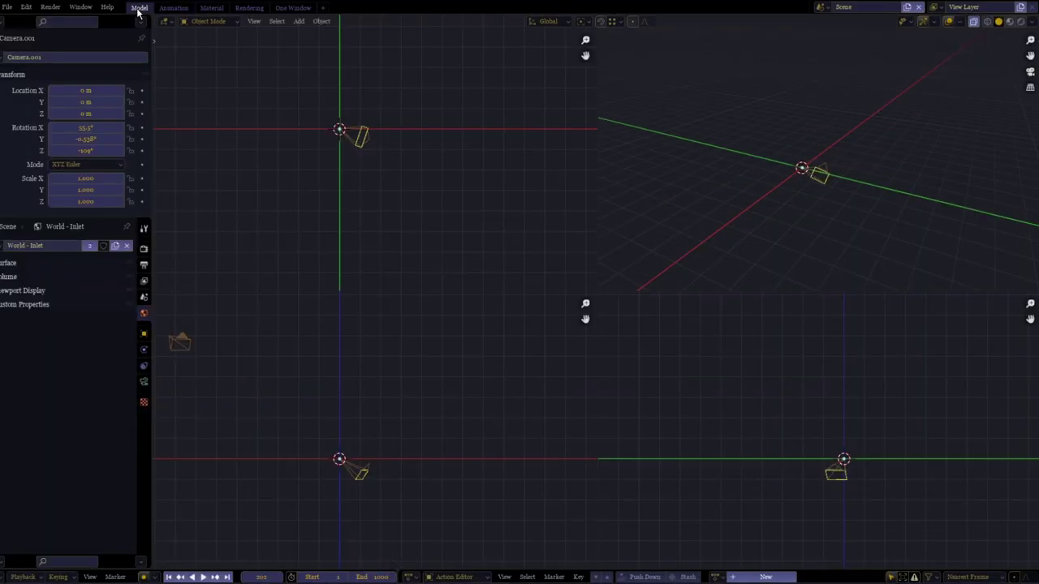
click(213, 8)
click(240, 9)
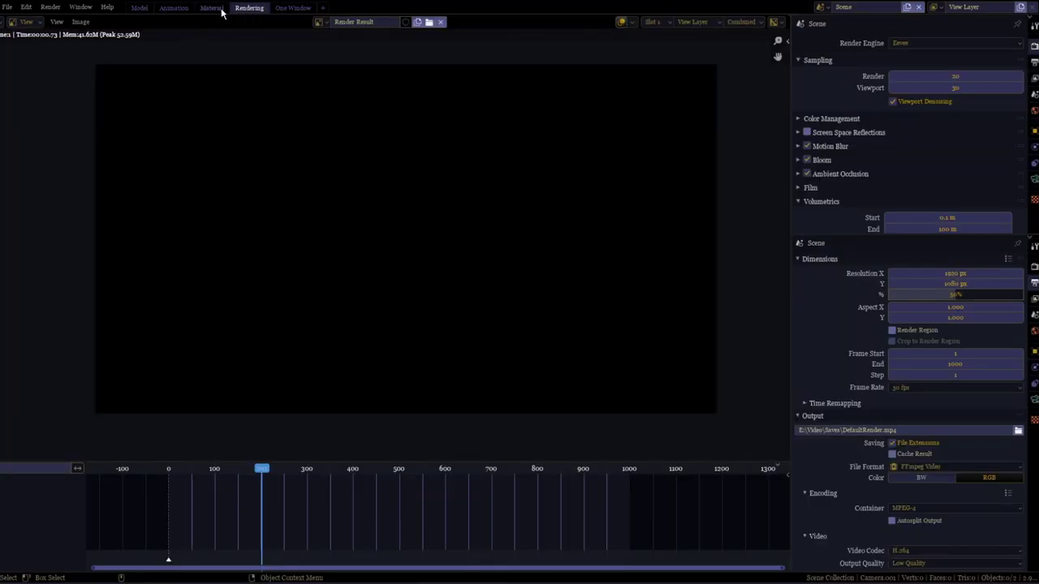
click(138, 9)
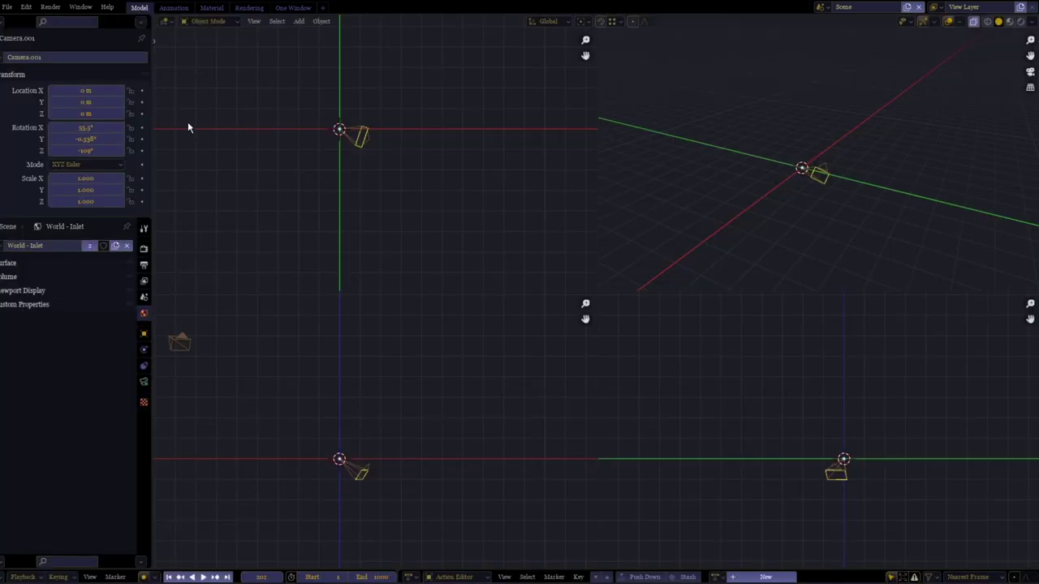
- Pan the Model workspace's top orthographic view, then switch to the Mapping workspace
shift+scroll(473, 216, up, 3)
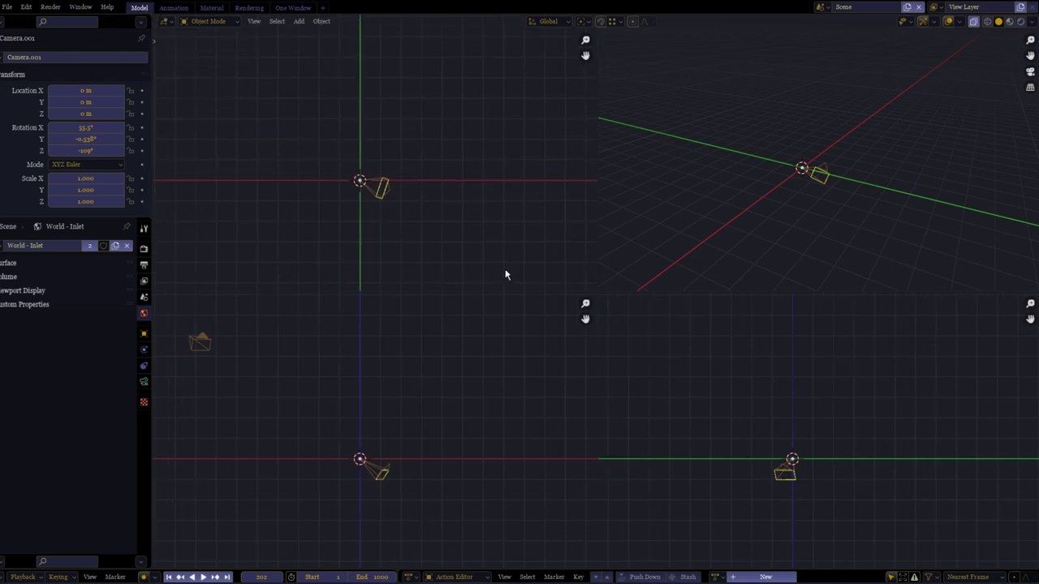
shift+middle_drag(400, 210, 399, 123)
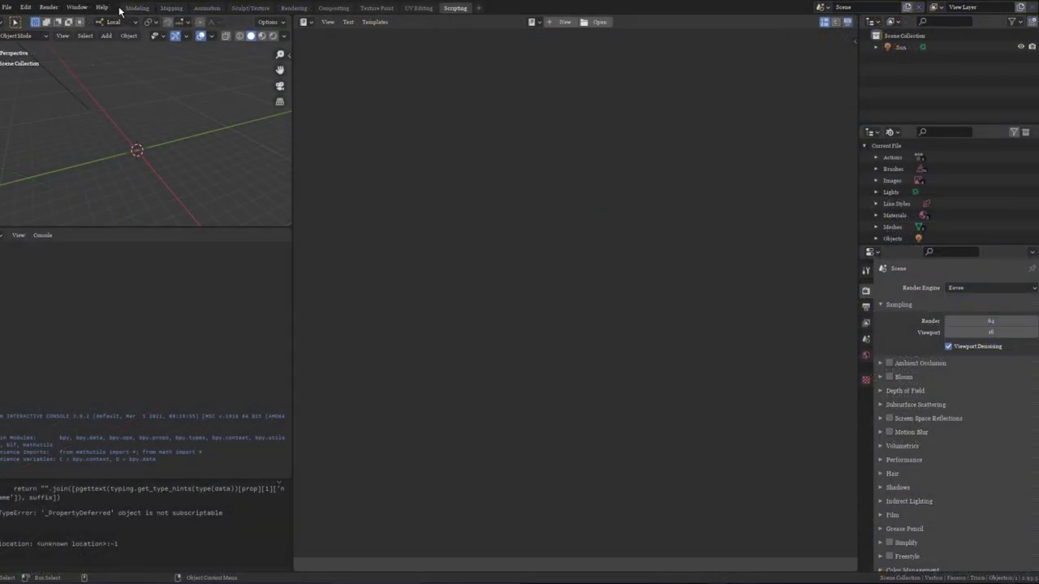
click(174, 7)
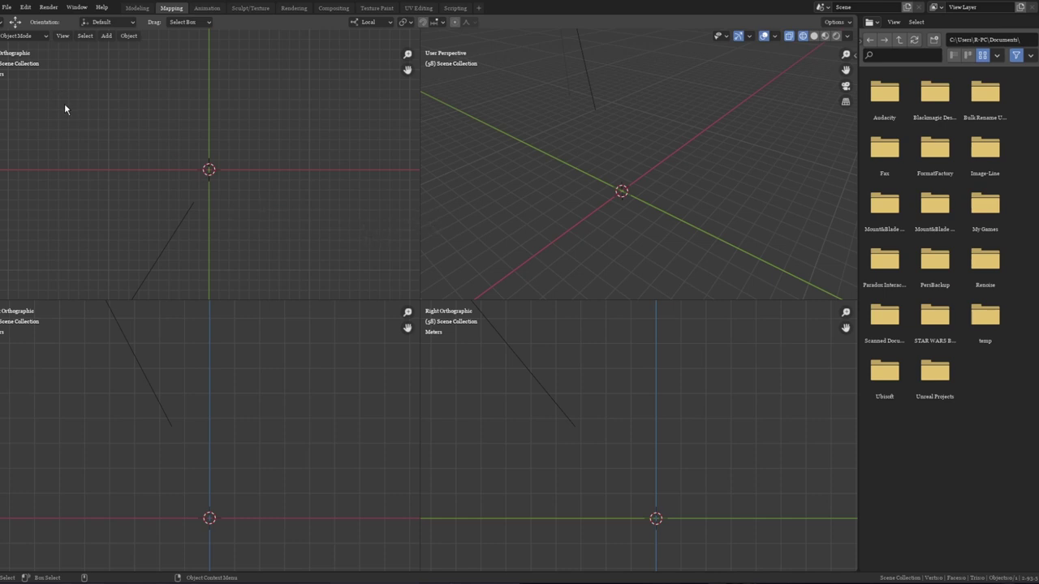
- Install and apply Inlet_Theme.xml from the Themes preferences, then close Preferences
click(26, 7)
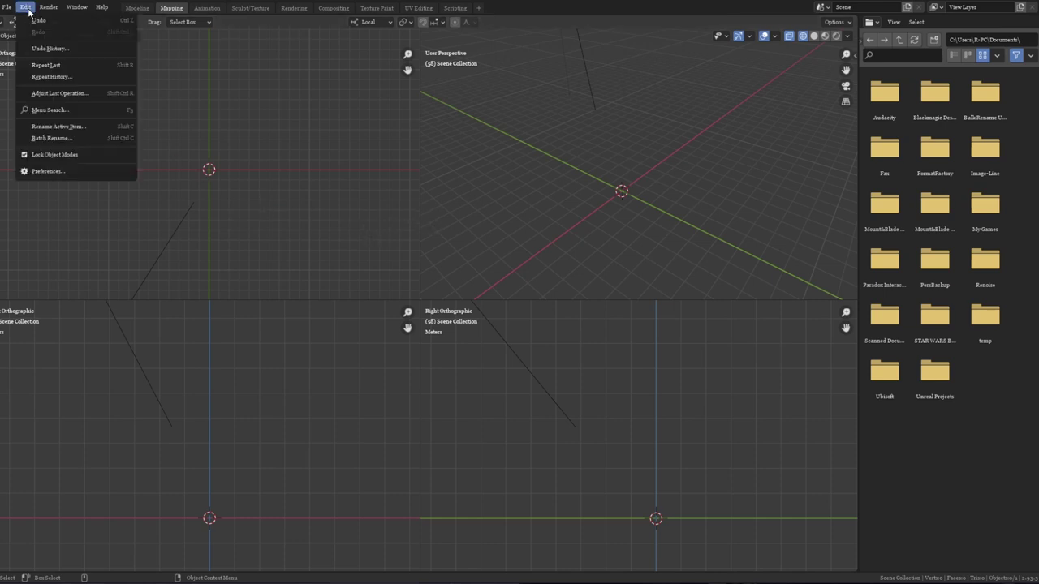
click(56, 172)
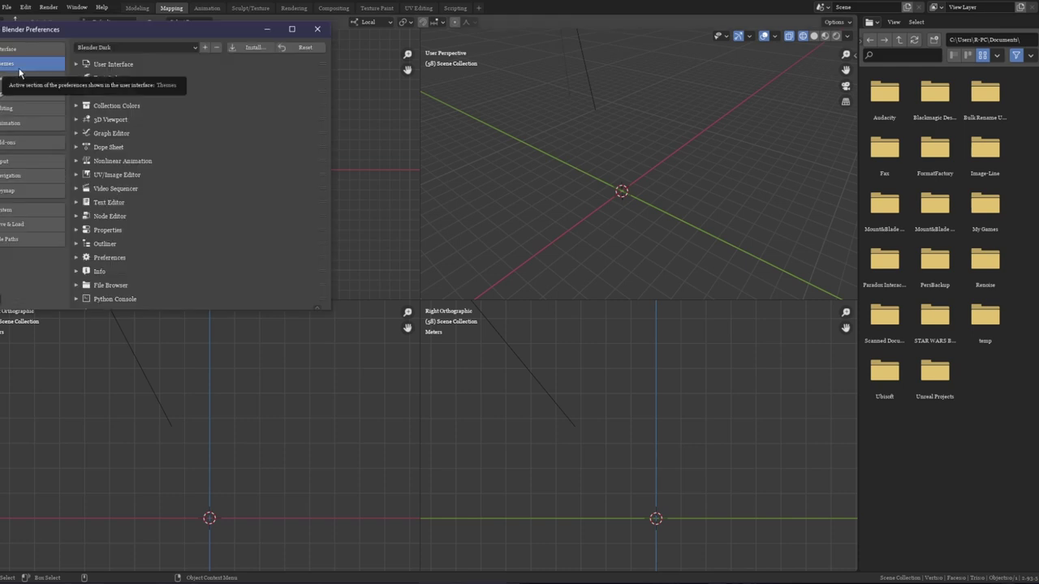
click(253, 51)
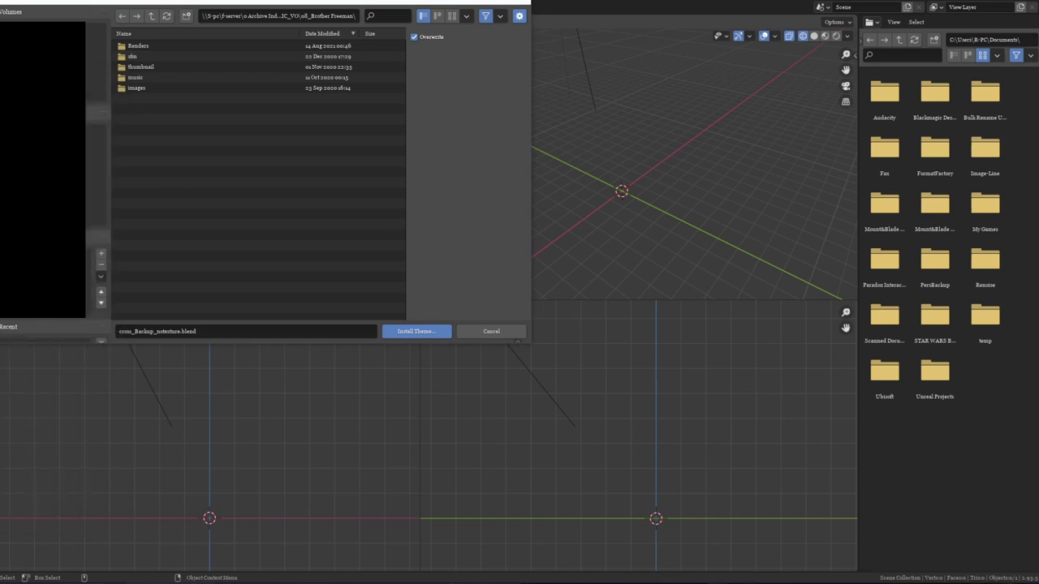
key(alt+Tab)
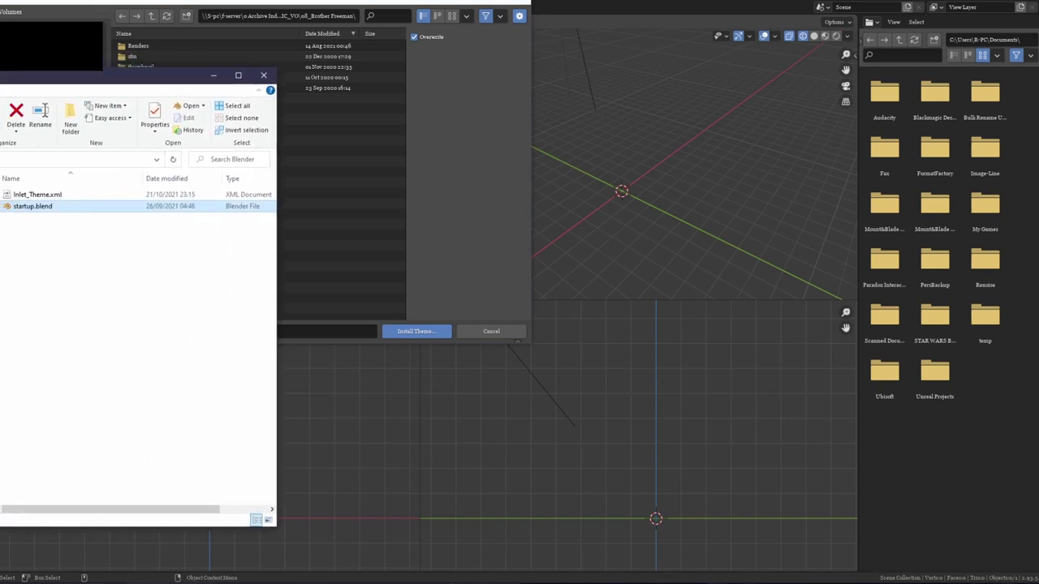
drag(49, 201, 347, 191)
click(166, 47)
double_click(166, 48)
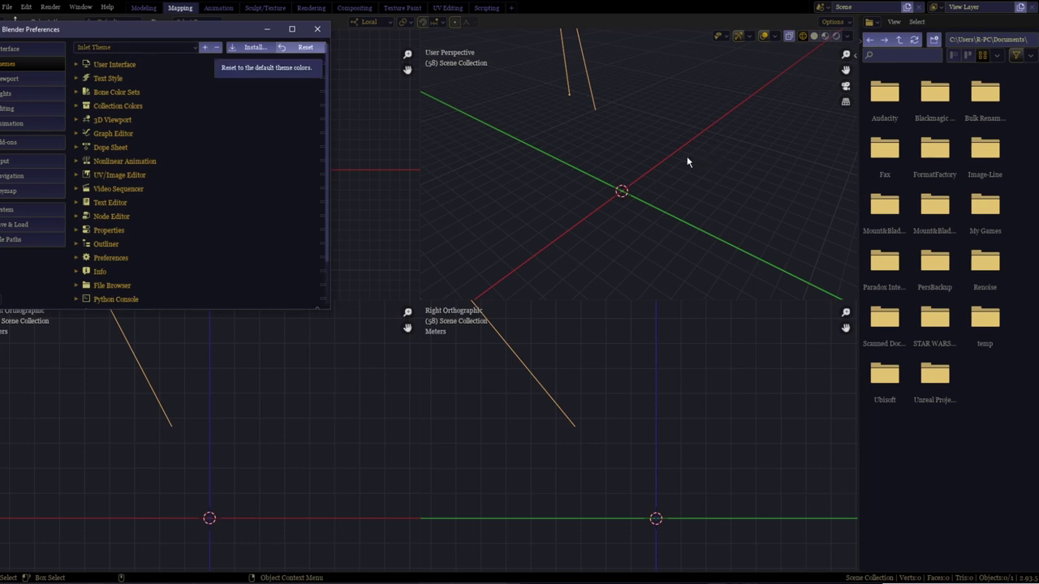
click(317, 29)
- Check the Modeling, Mapping and Animation workspaces, then open startup.blend from Explorer
click(144, 8)
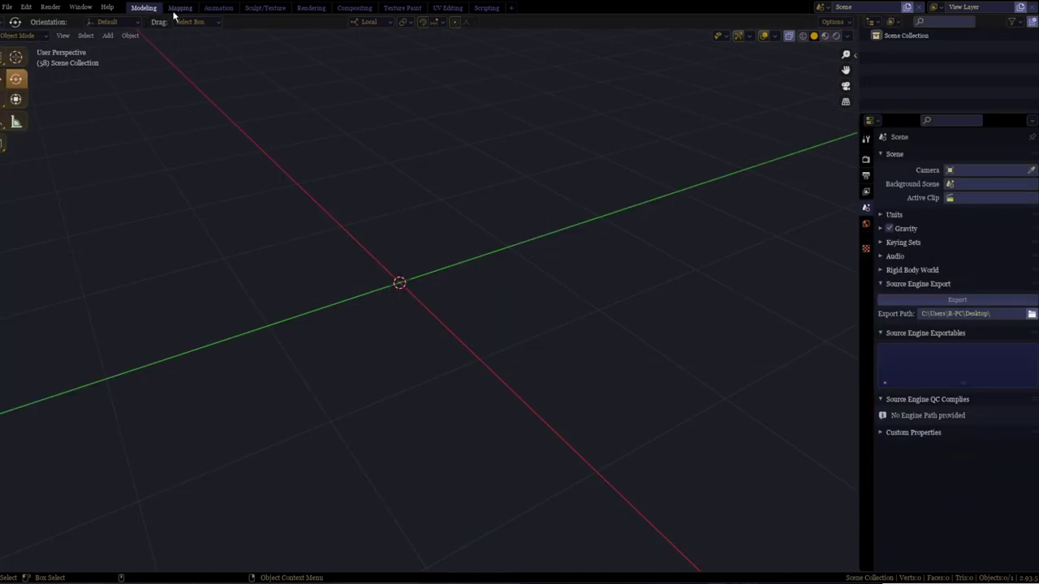
click(180, 8)
click(218, 8)
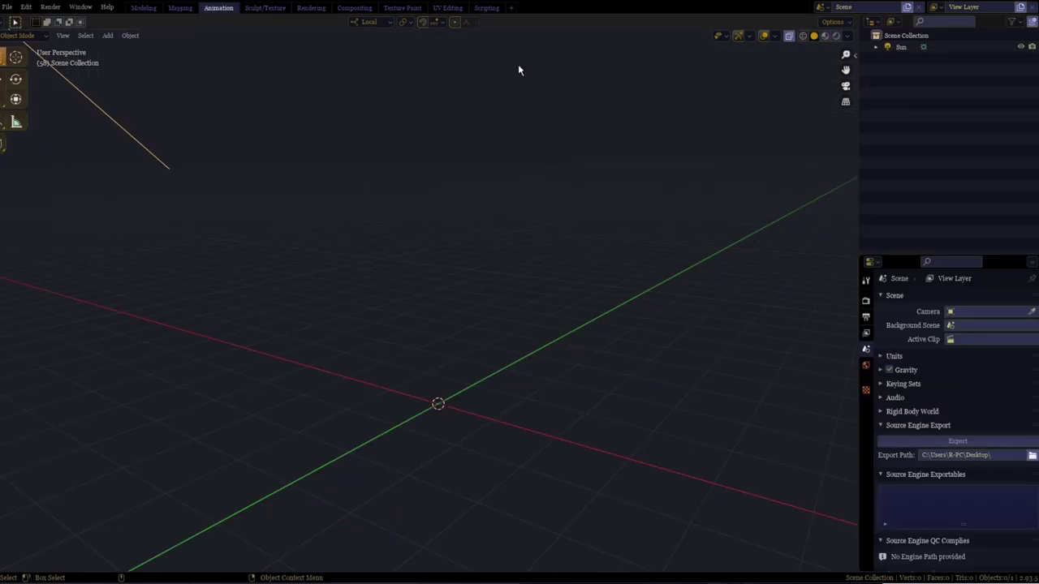
key(alt+Tab)
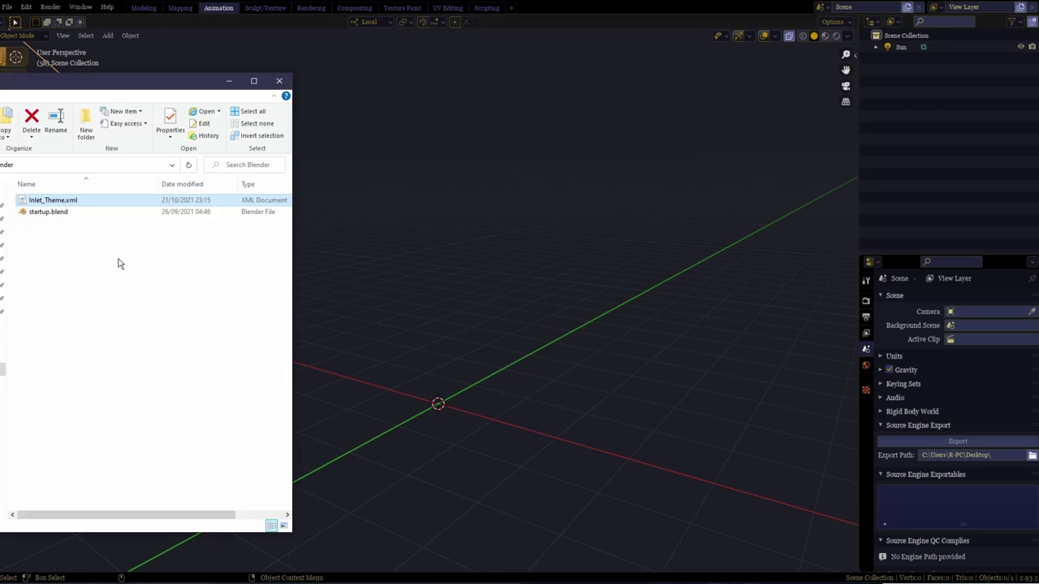
click(48, 216)
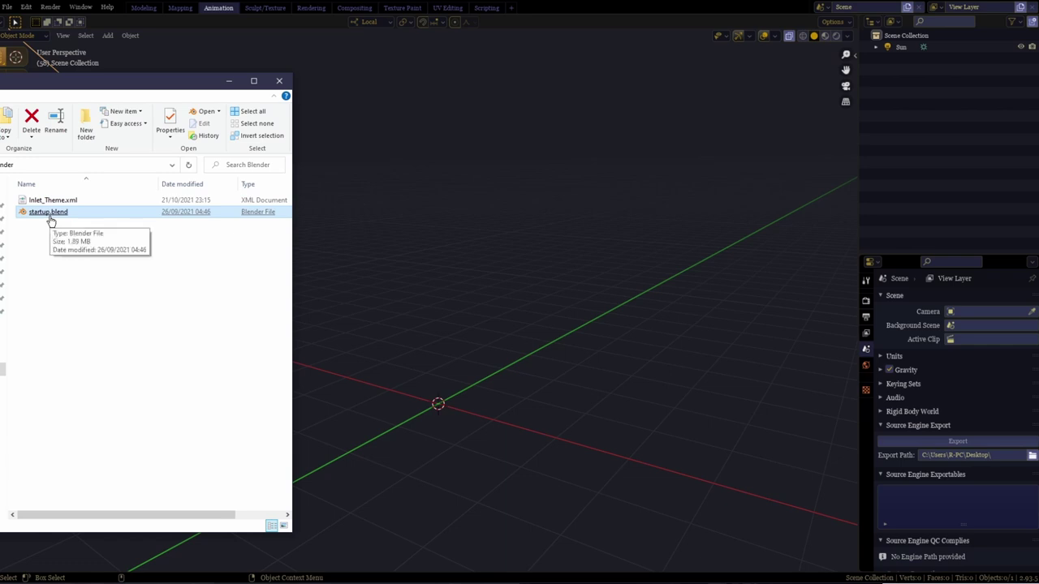
double_click(49, 213)
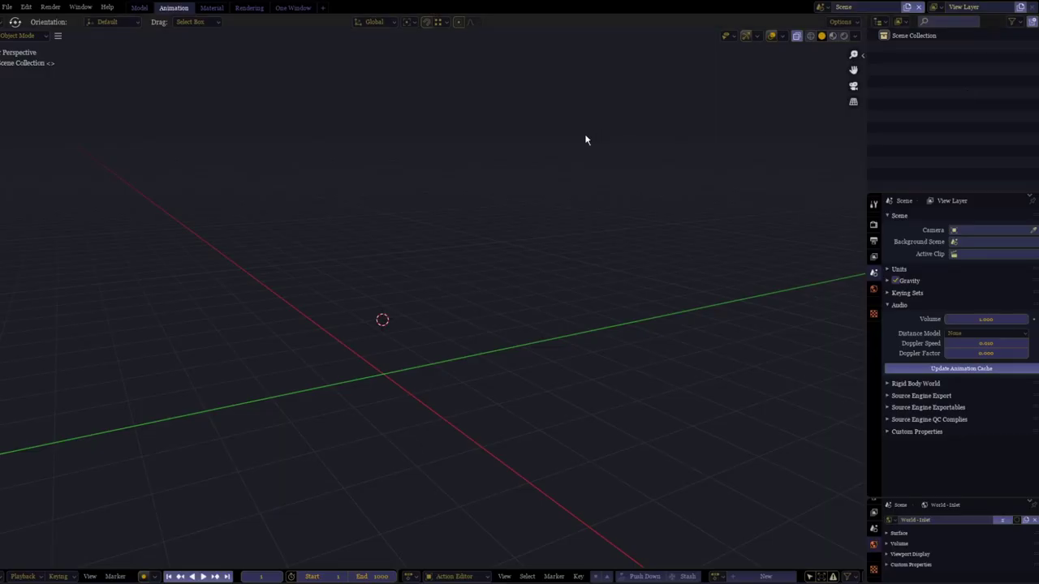
- Snap the 3D cursor to the world origin with Shift+S, then undo once
key(shift+s)
click(425, 362)
key(ctrl+z)
- Save the current purple-themed layout as the startup file via File > Defaults
click(7, 7)
mouse_move(62, 220)
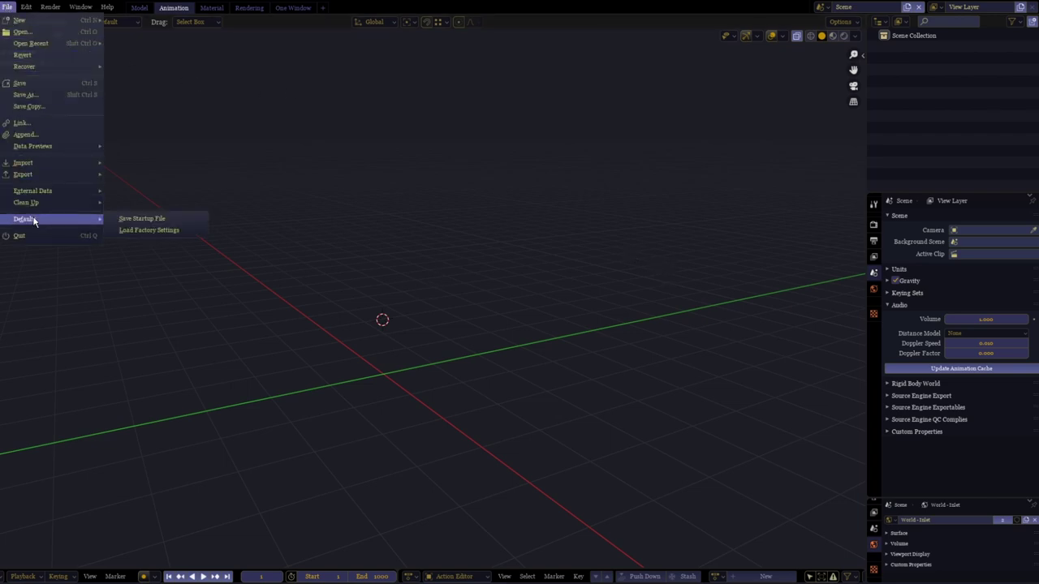
click(147, 223)
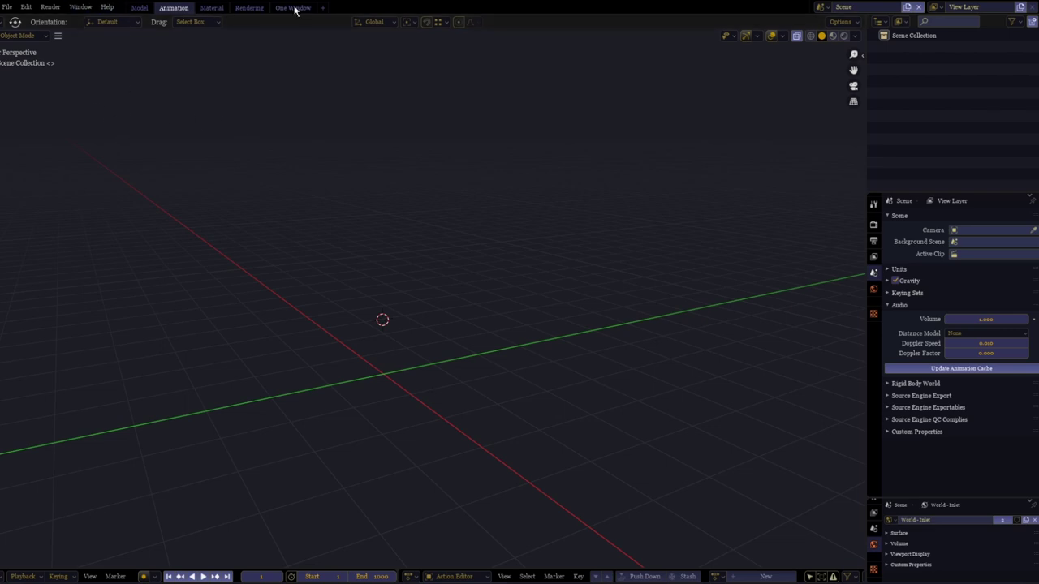
- Turn off Load UI in the Save & Load preferences and close Preferences
click(27, 7)
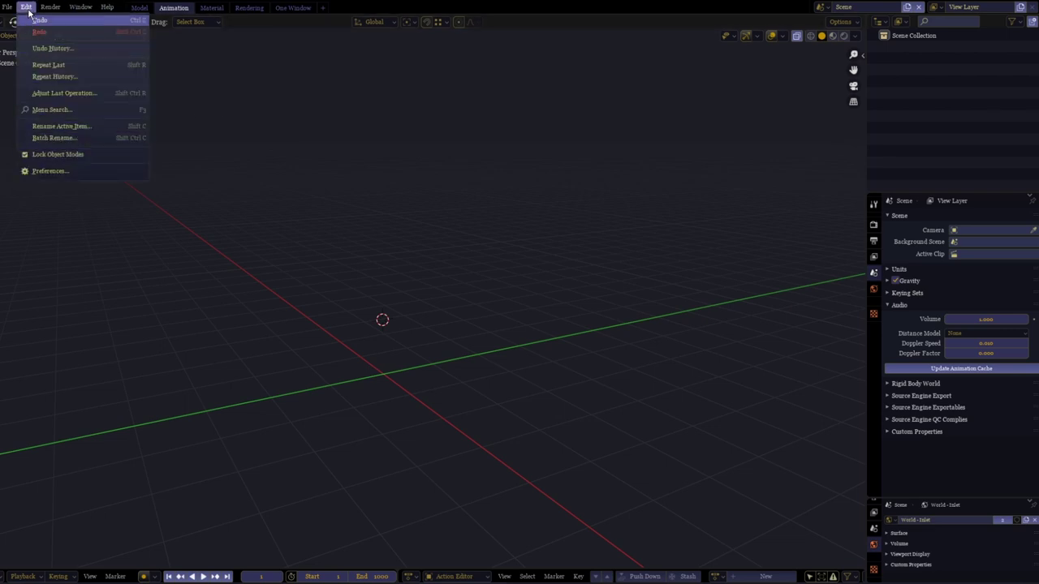
click(48, 171)
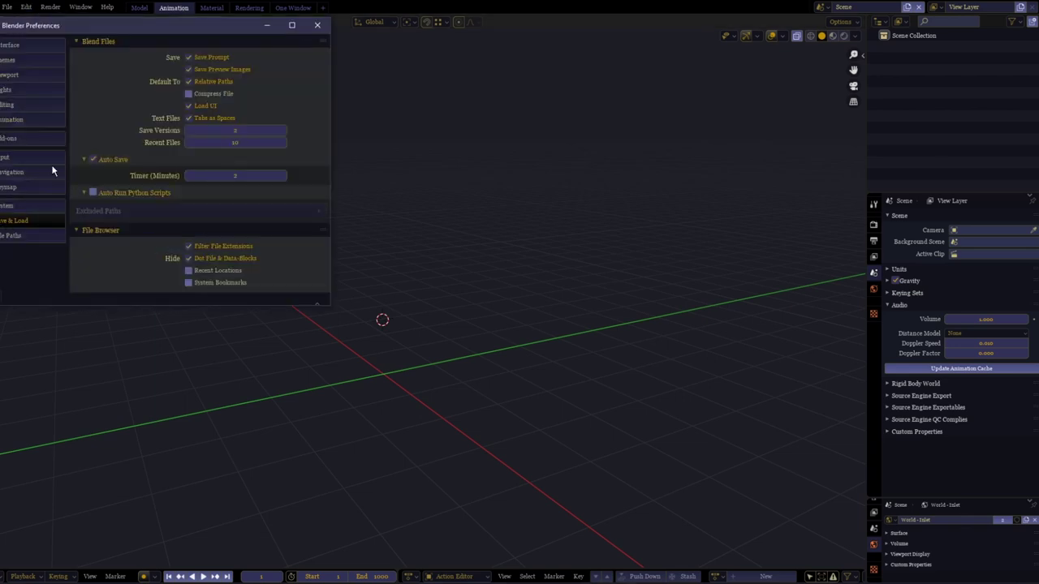
click(187, 106)
click(744, 63)
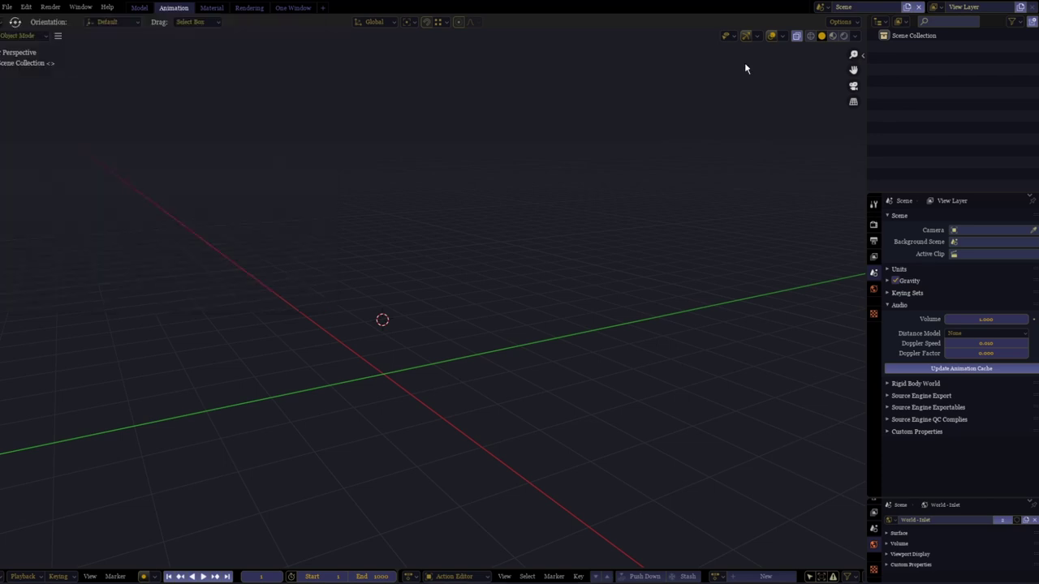
- Save the startup file again via File > Defaults > Save Startup File
click(8, 7)
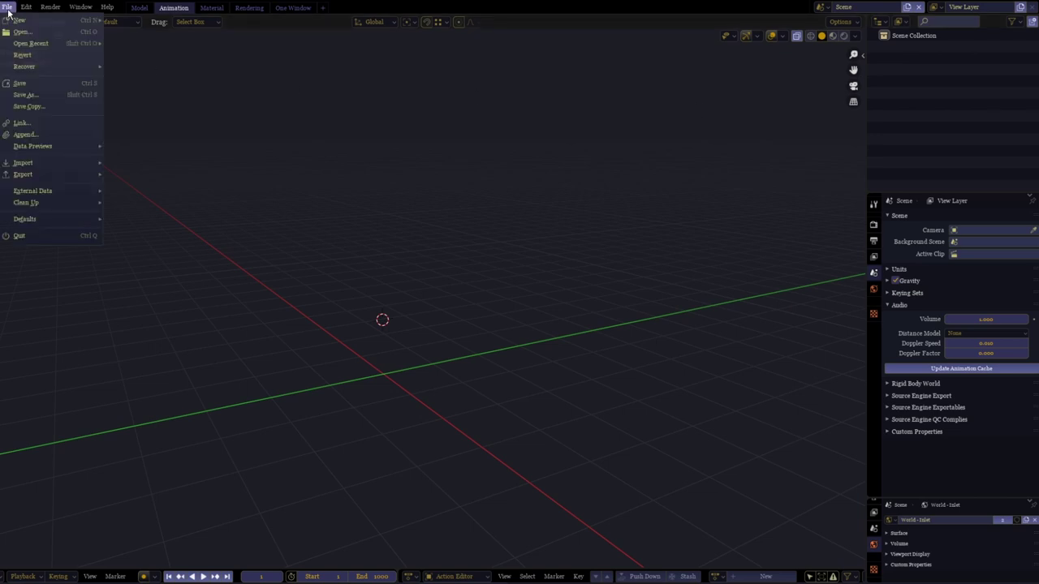
mouse_move(48, 205)
mouse_move(82, 219)
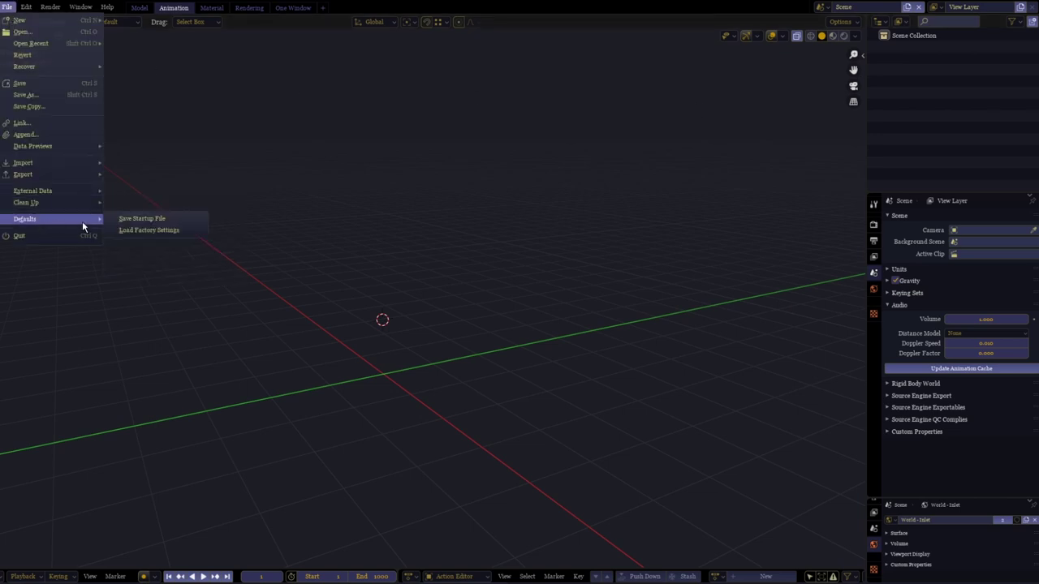
click(177, 224)
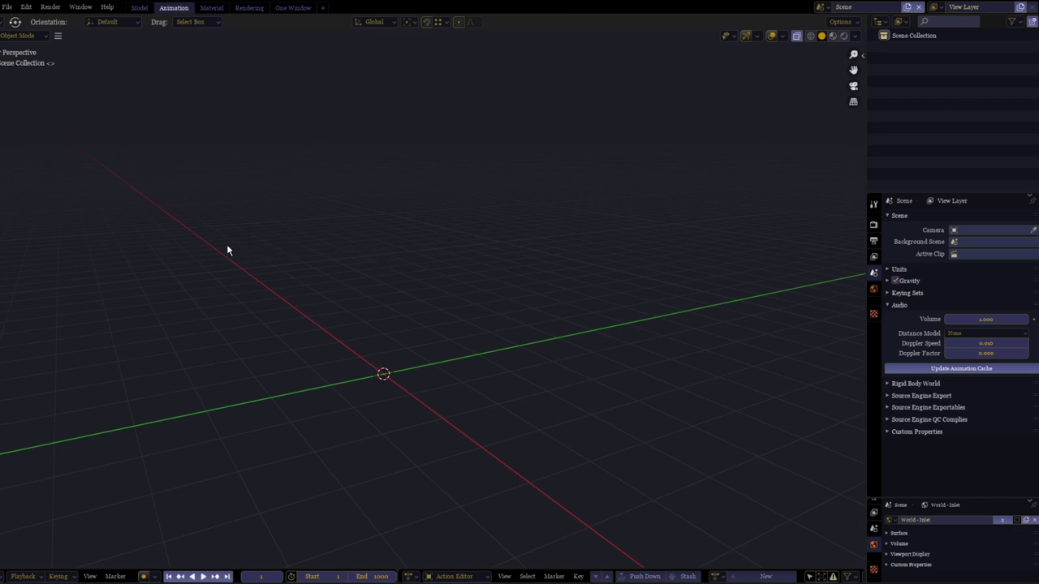
middle_drag(258, 249, 382, 258)
middle_drag(252, 249, 522, 243)
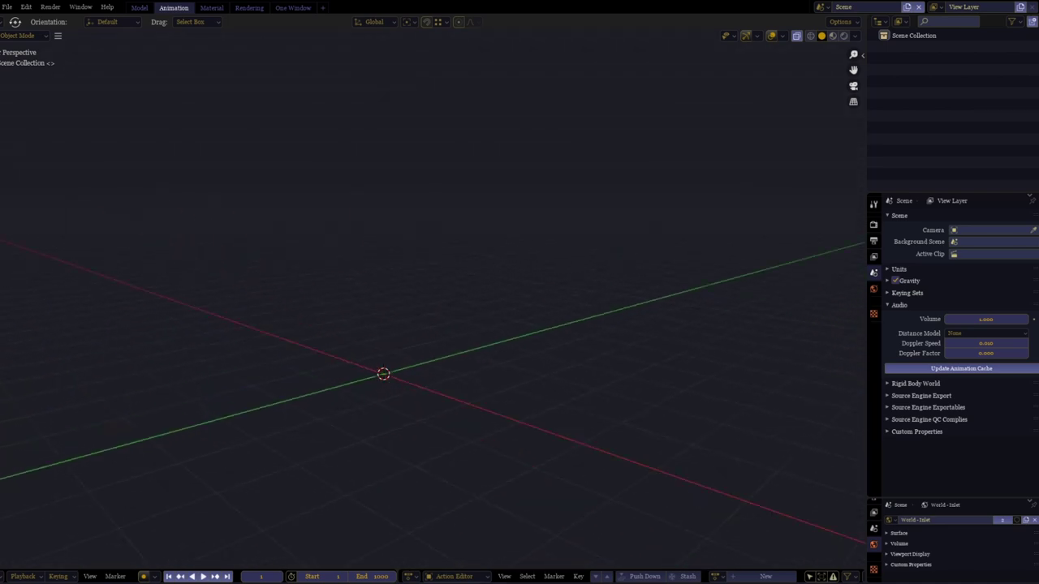